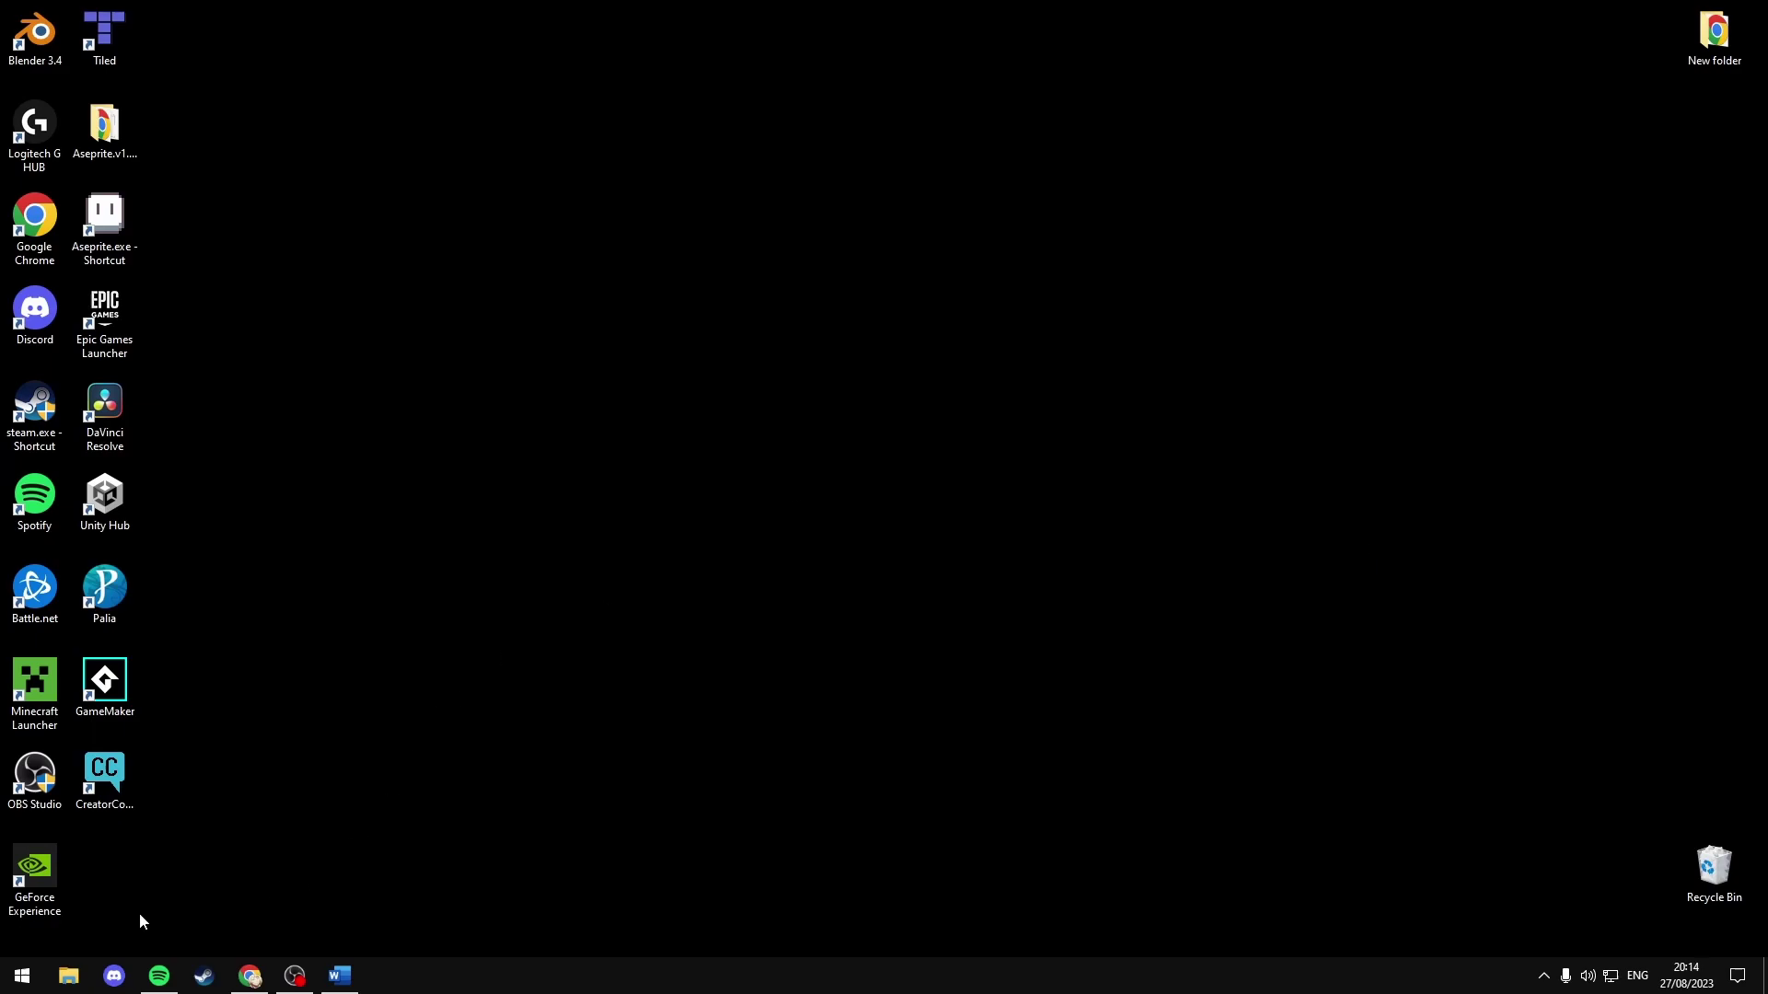
Open File Explorer and browse Local Disk (C:) > Users to your home folder.
left_click(70, 975)
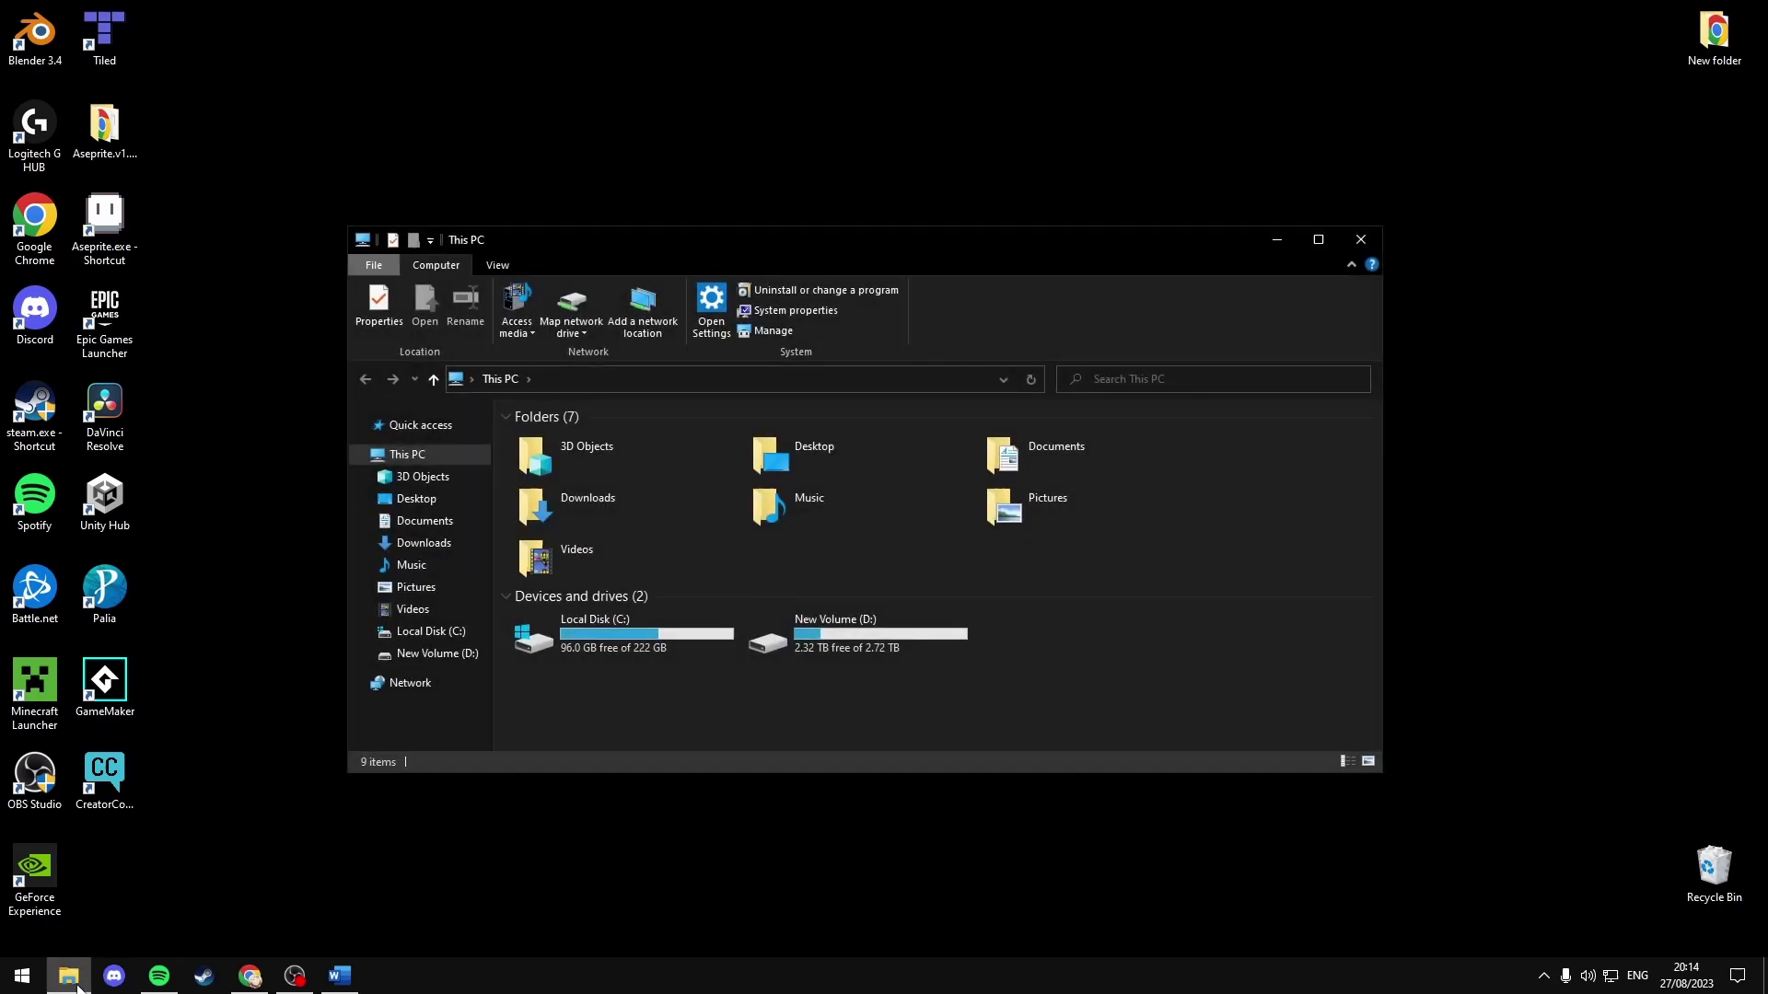
left_click(422, 632)
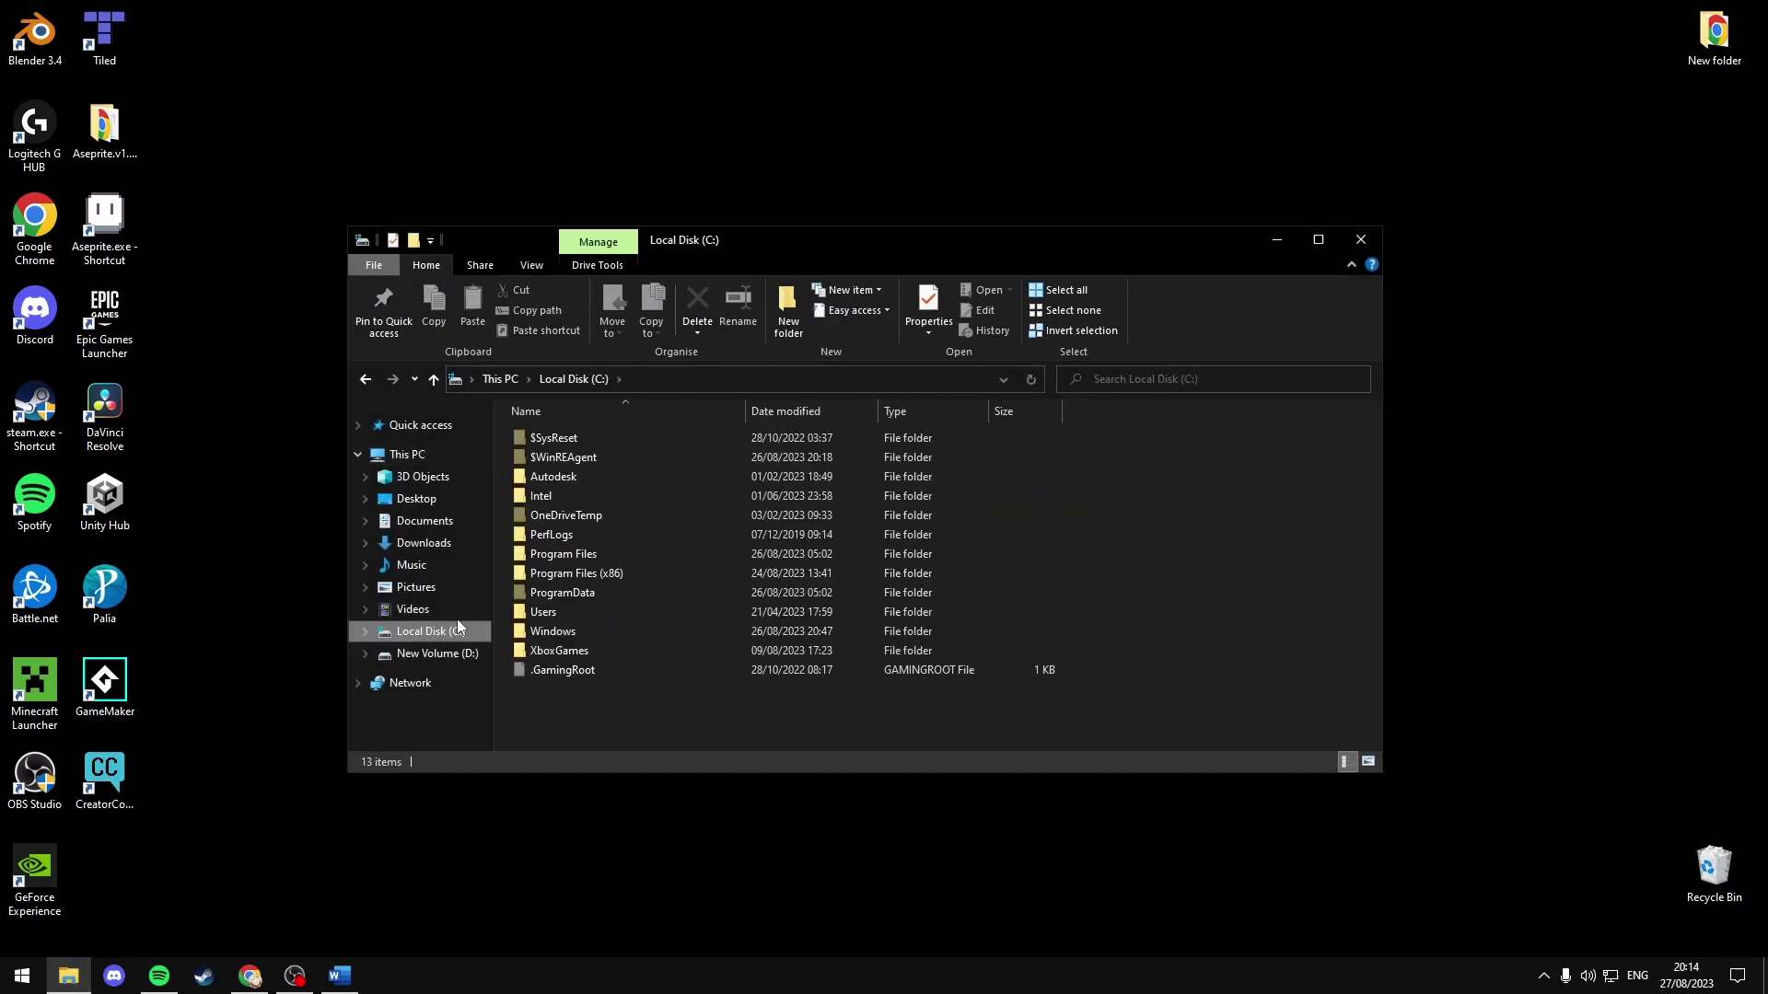
double_click(592, 613)
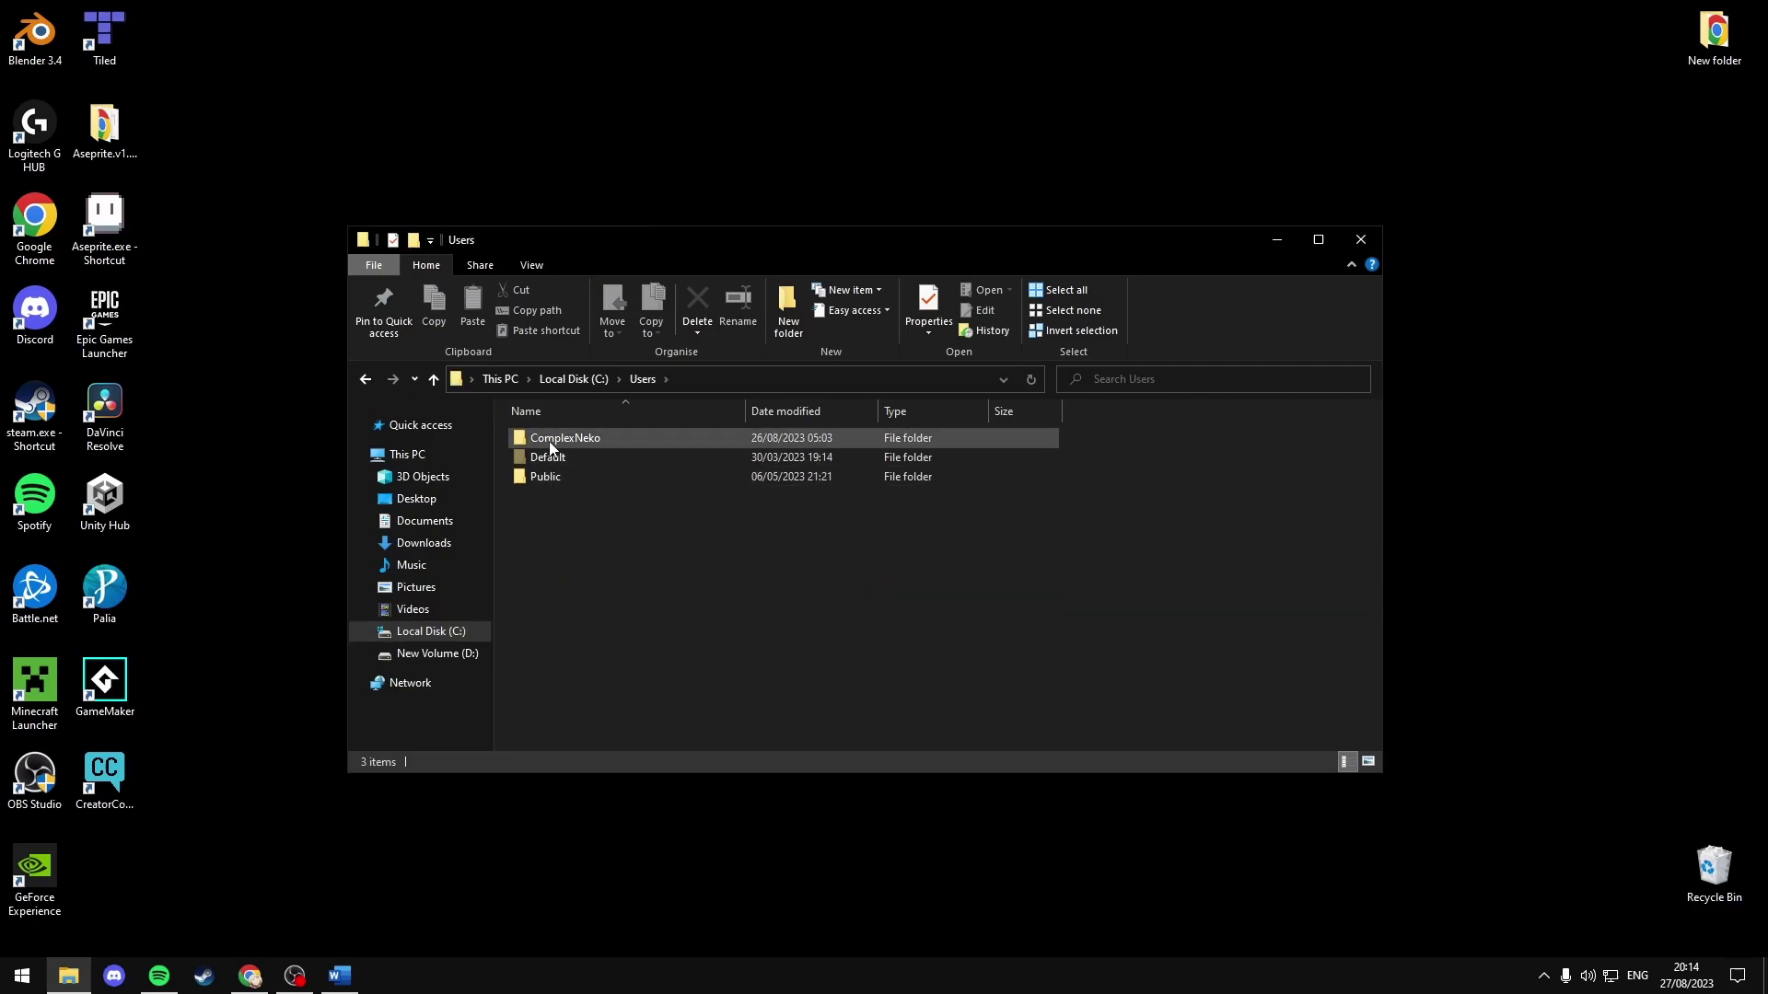
double_click(595, 436)
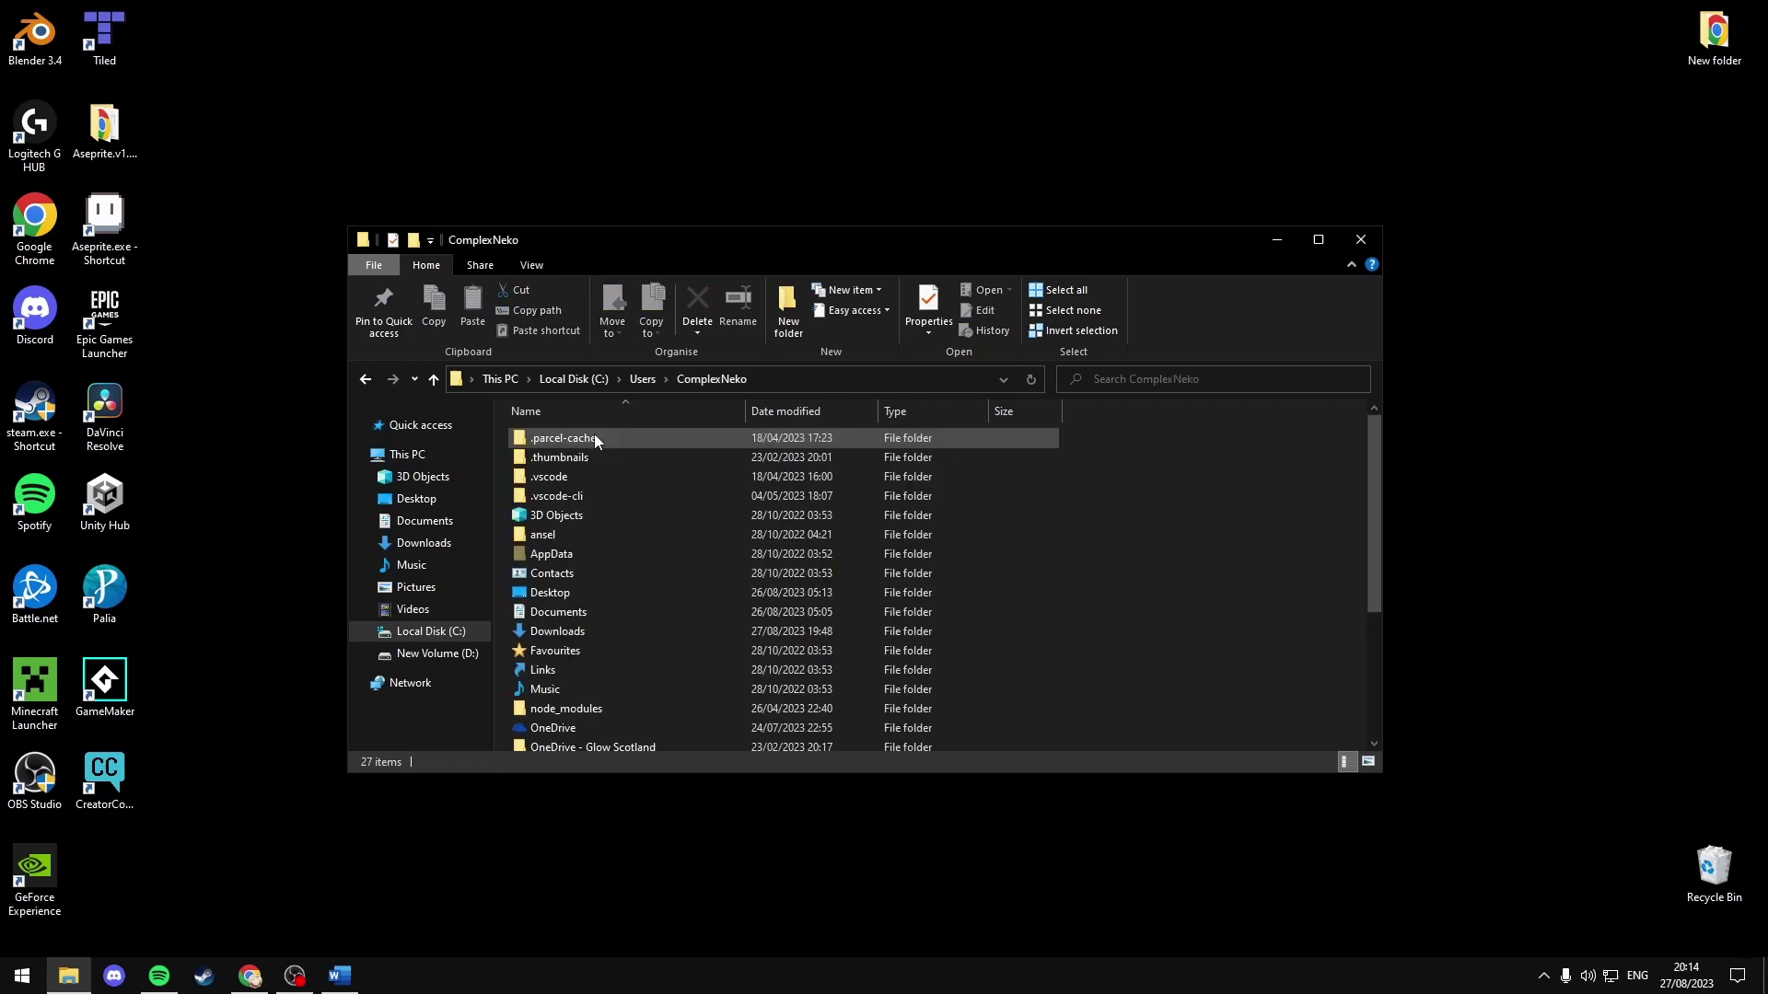
Show hidden items and open AppData > Local.
left_click(590, 557)
left_click(533, 266)
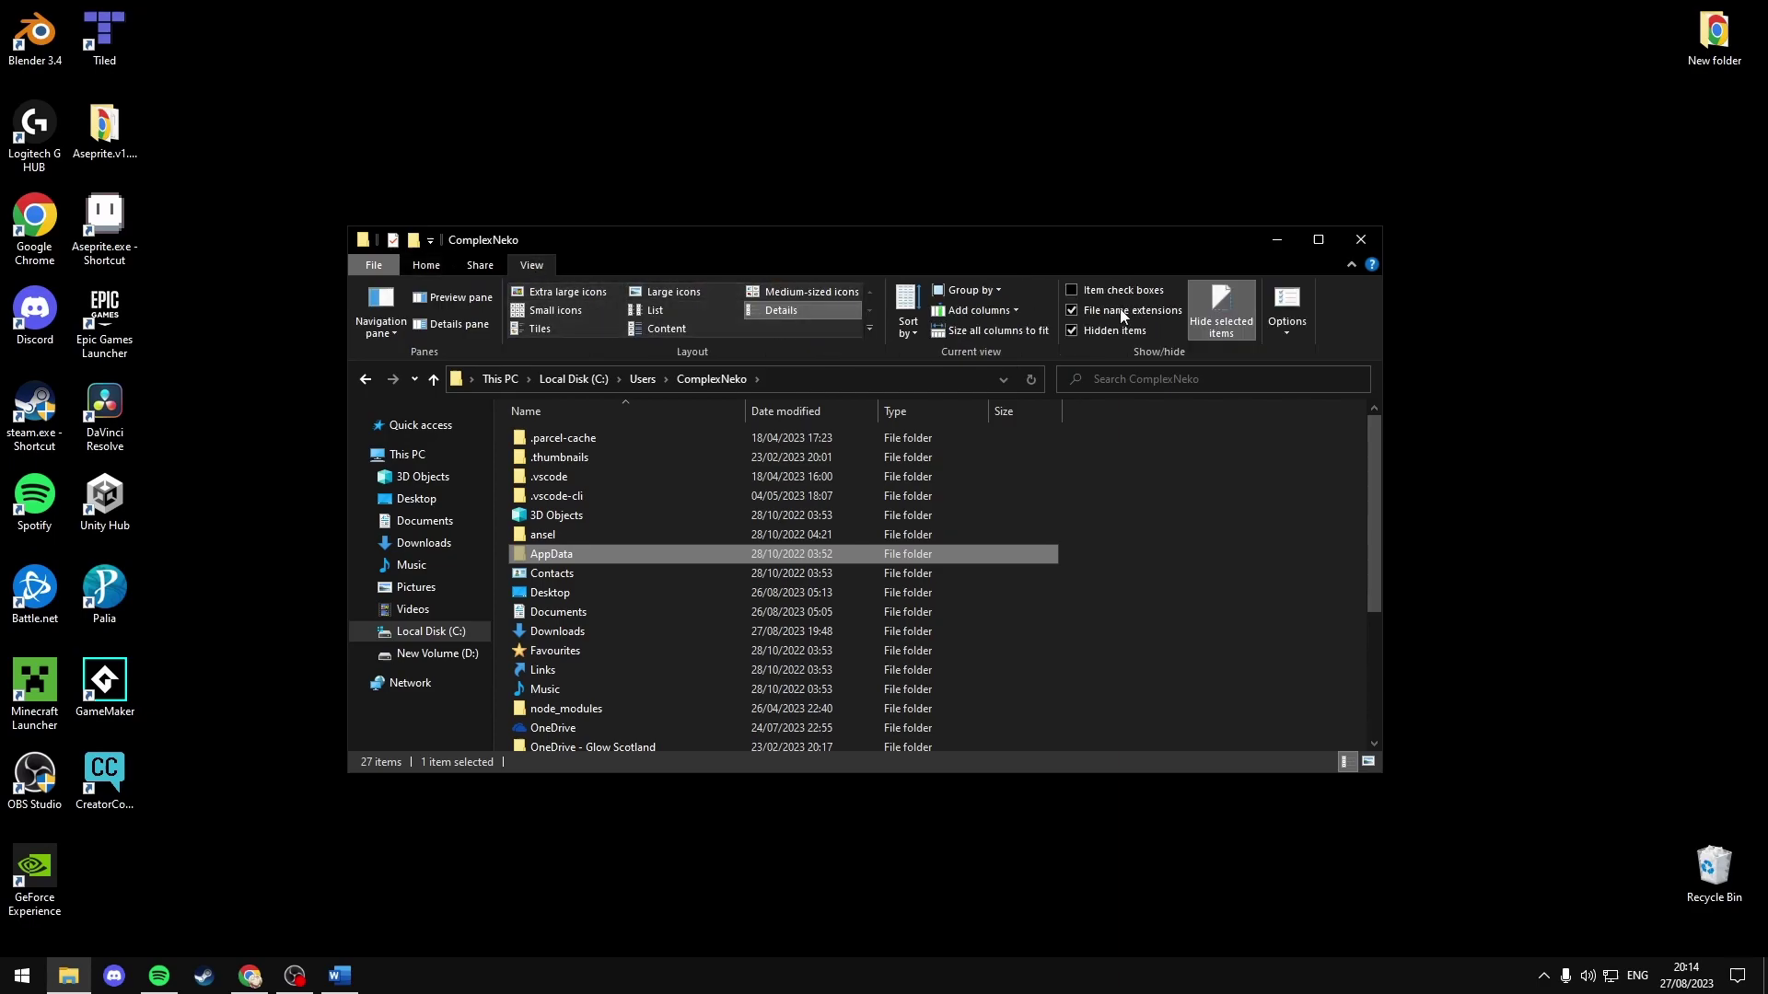
double_click(602, 552)
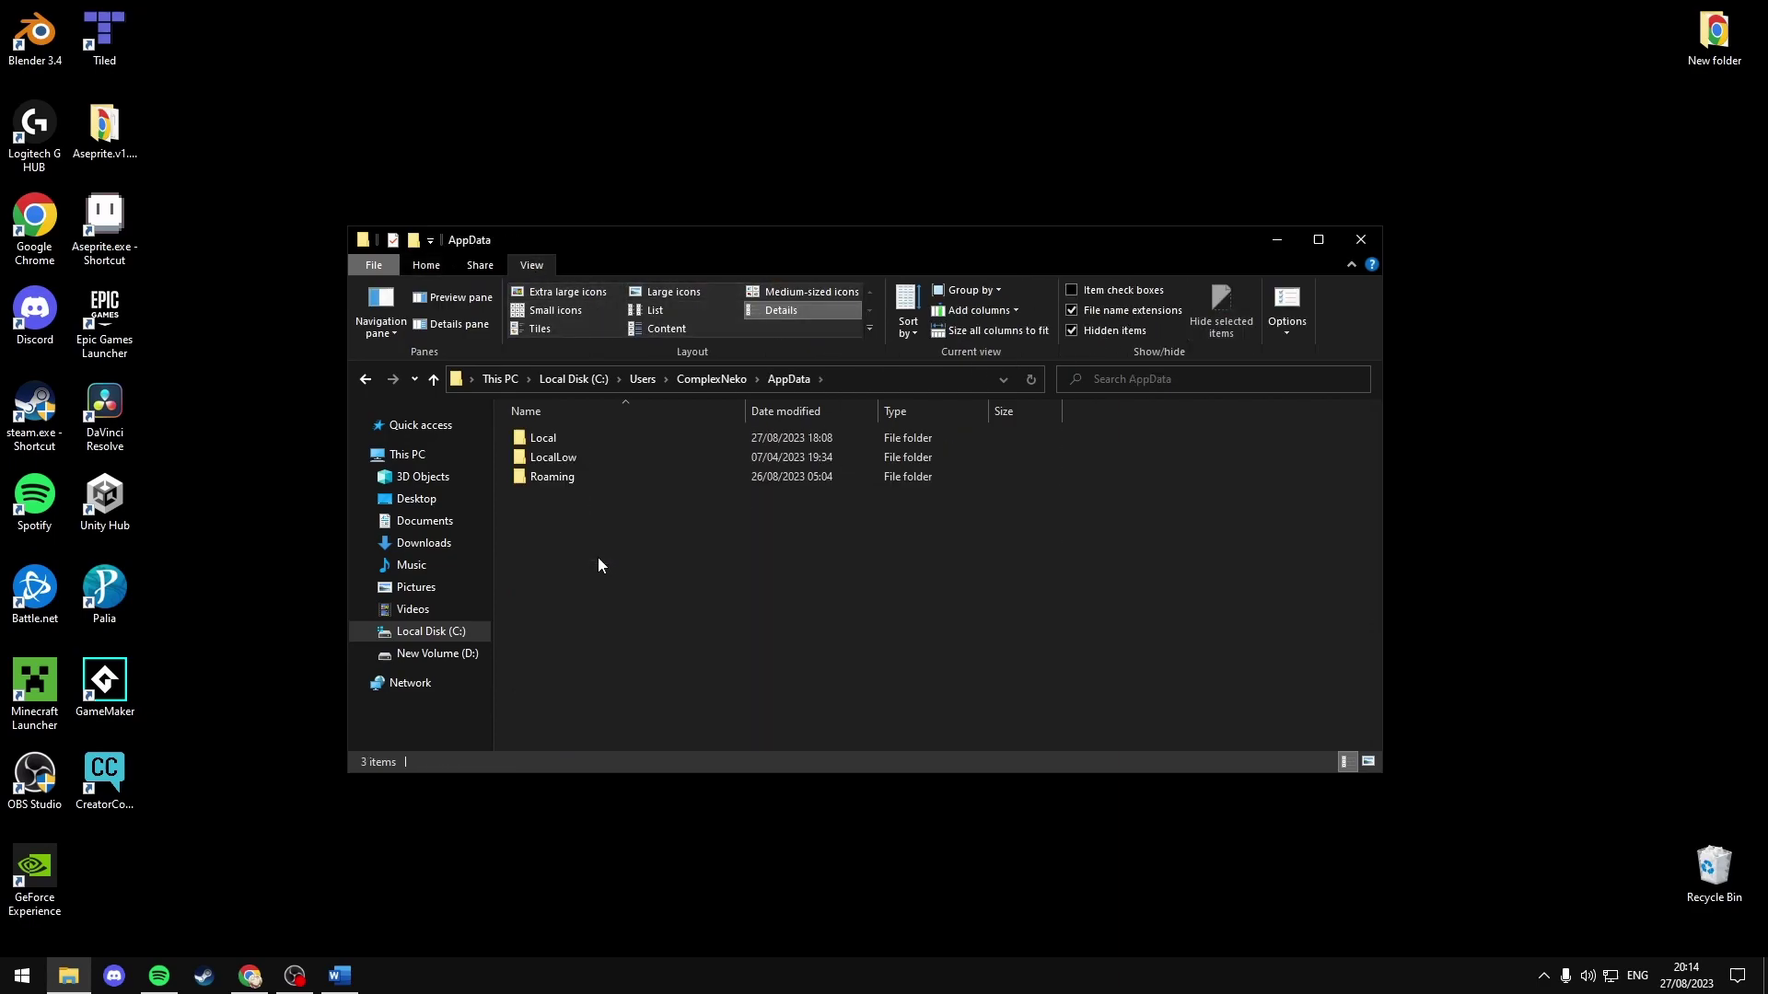
left_click(573, 436)
double_click(572, 435)
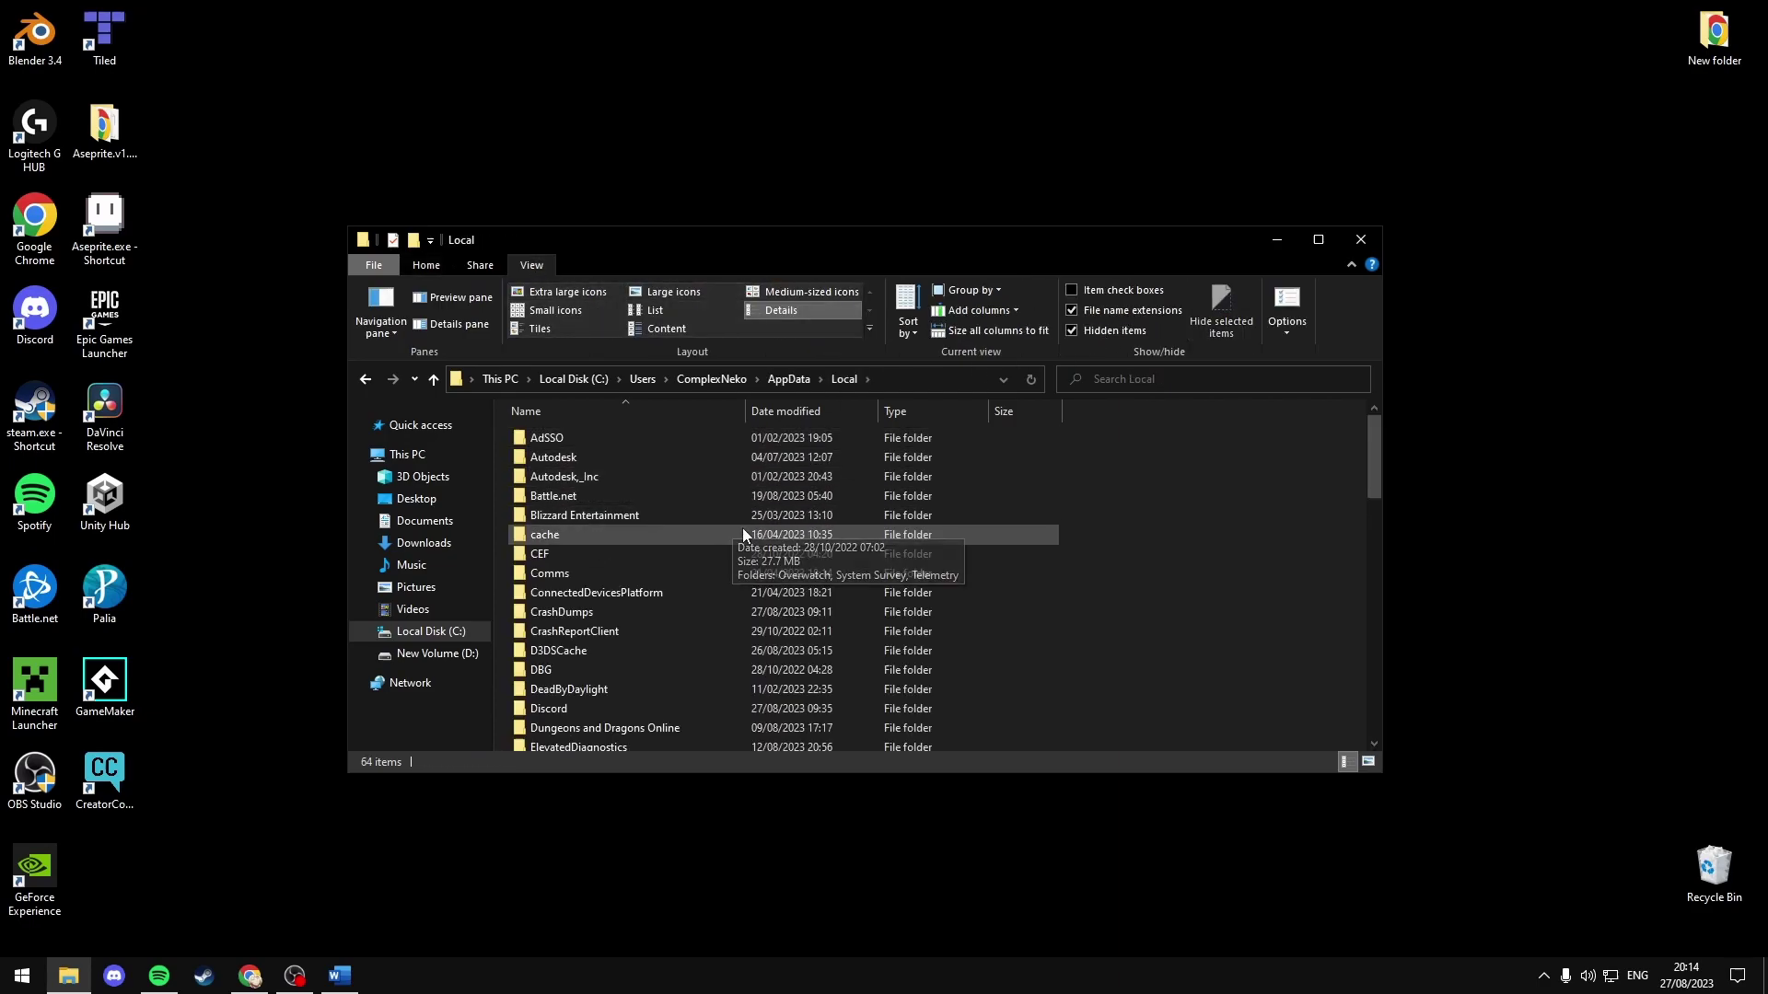
scroll(742, 528, "down", 3)
scroll(738, 530, "down", 1)
scroll(689, 536, "down", 2)
scroll(621, 537, "down", 3)
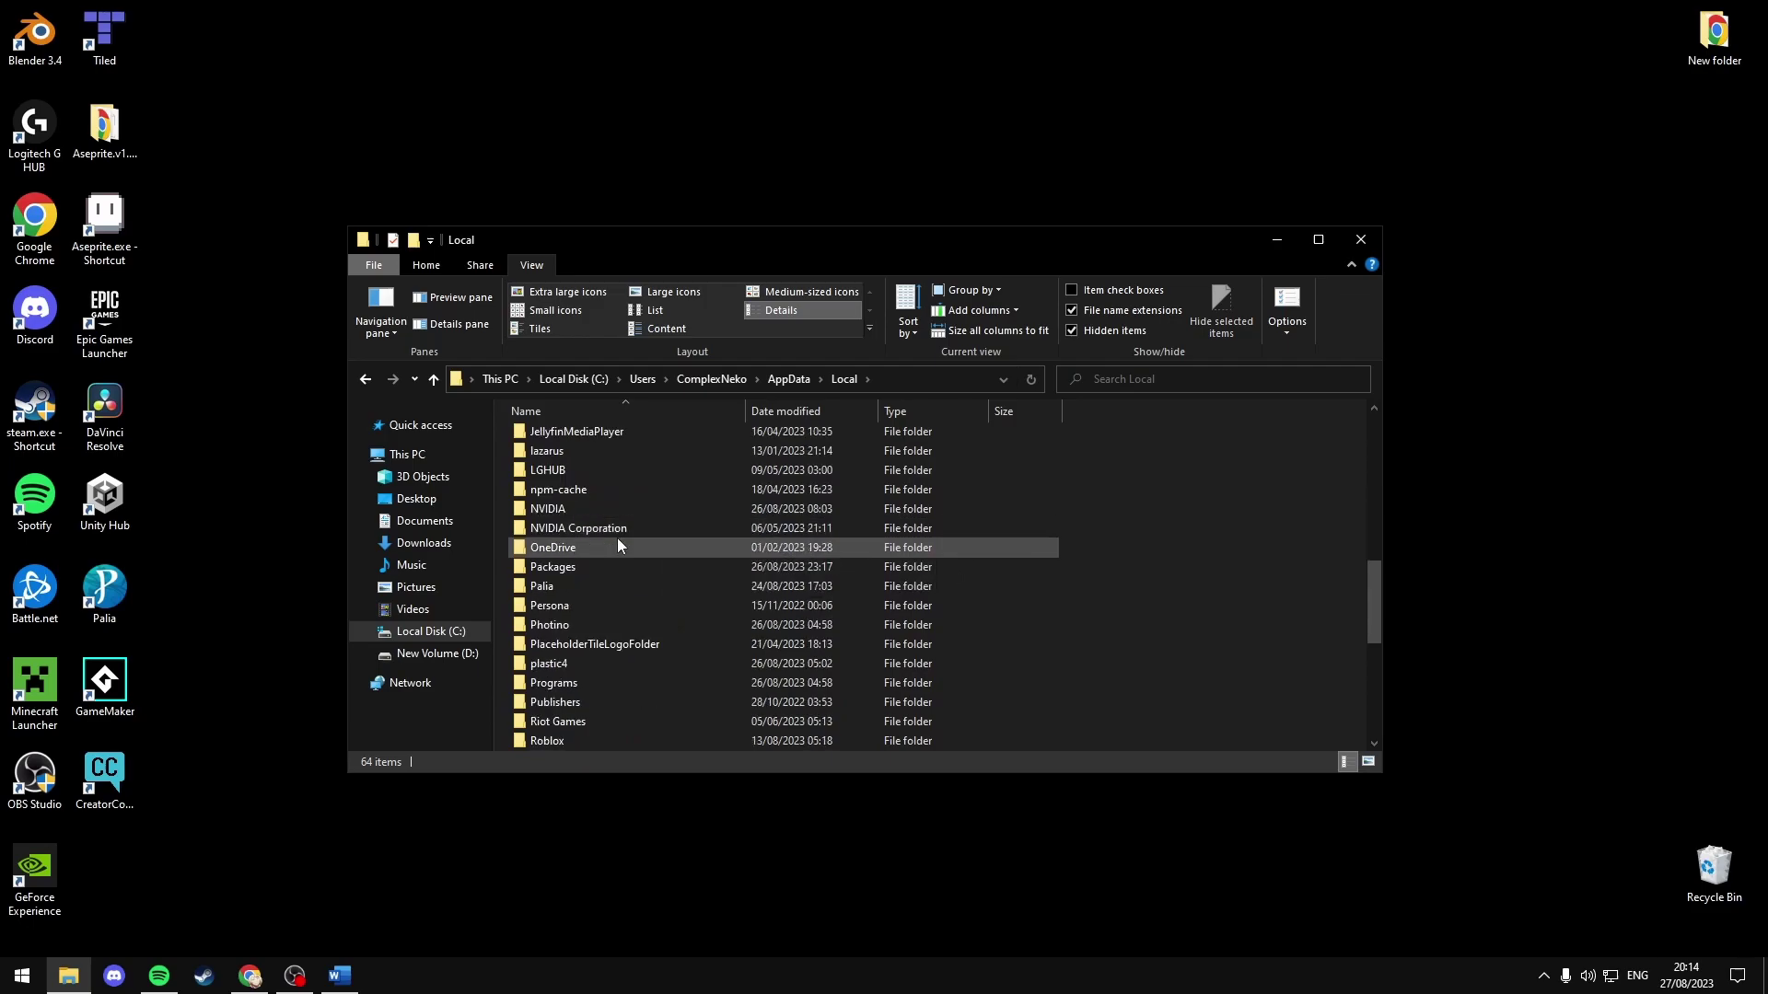
Browse Palia > Saved > Config > WindowsClient and select Engine.ini.
double_click(591, 590)
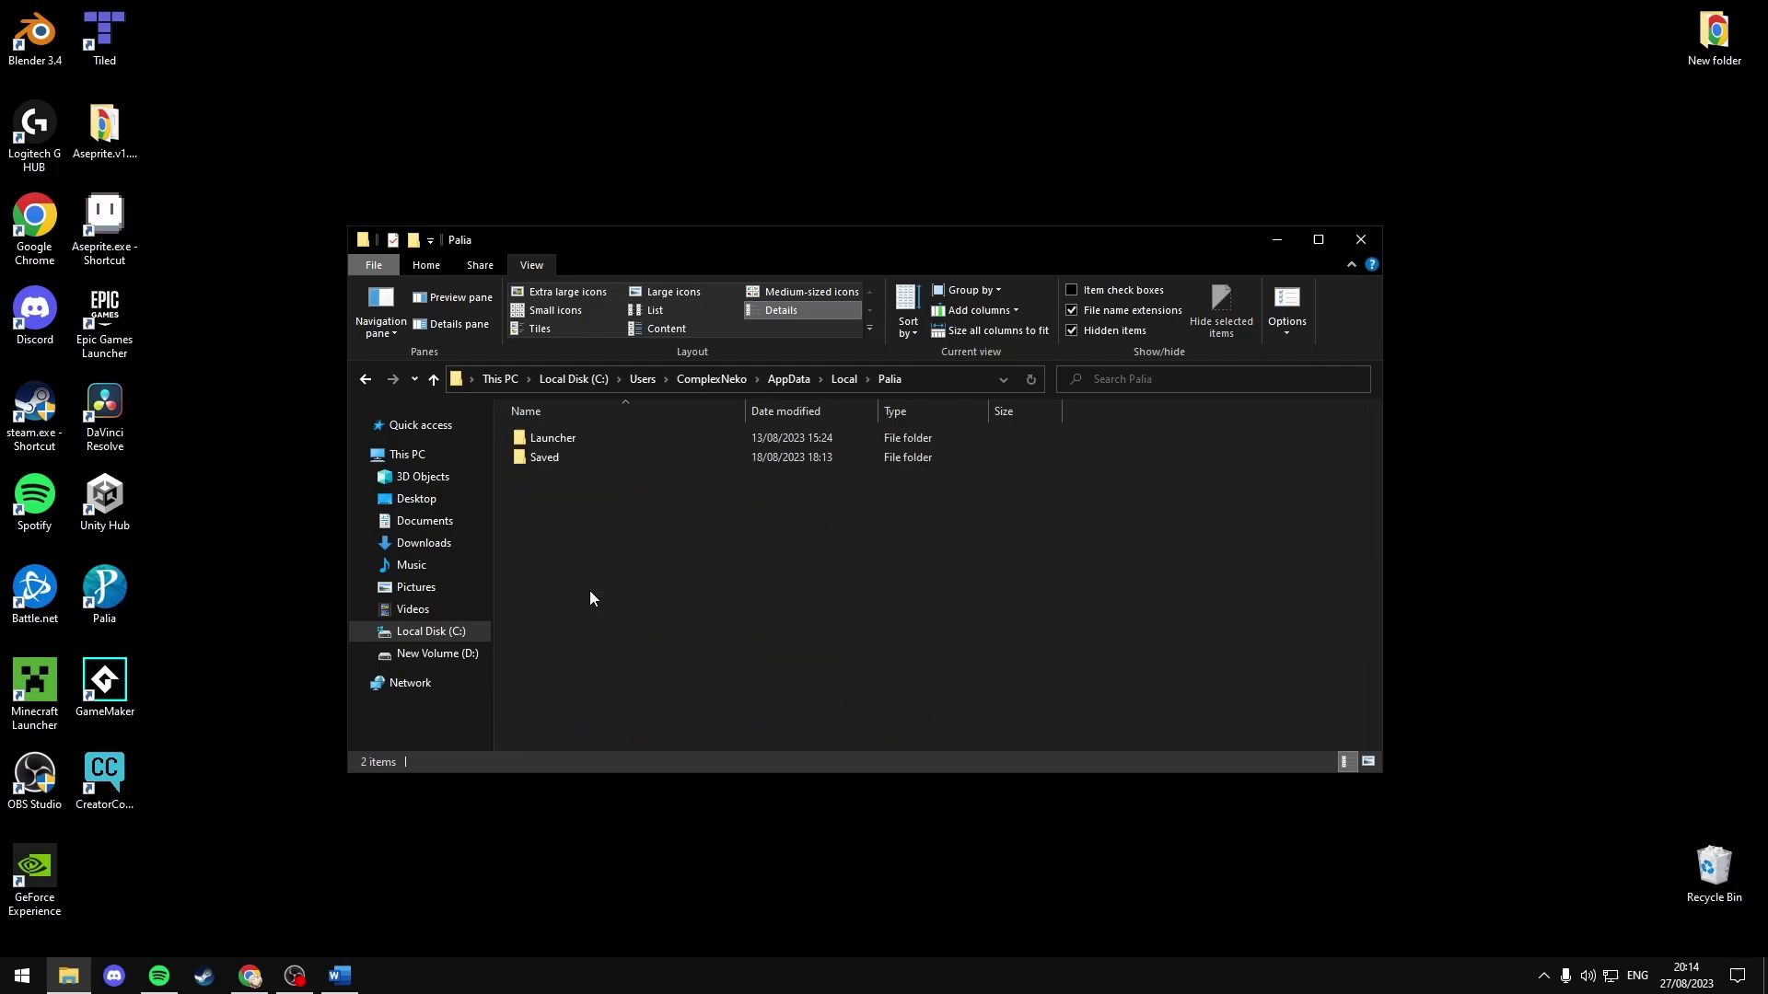
double_click(557, 460)
double_click(566, 438)
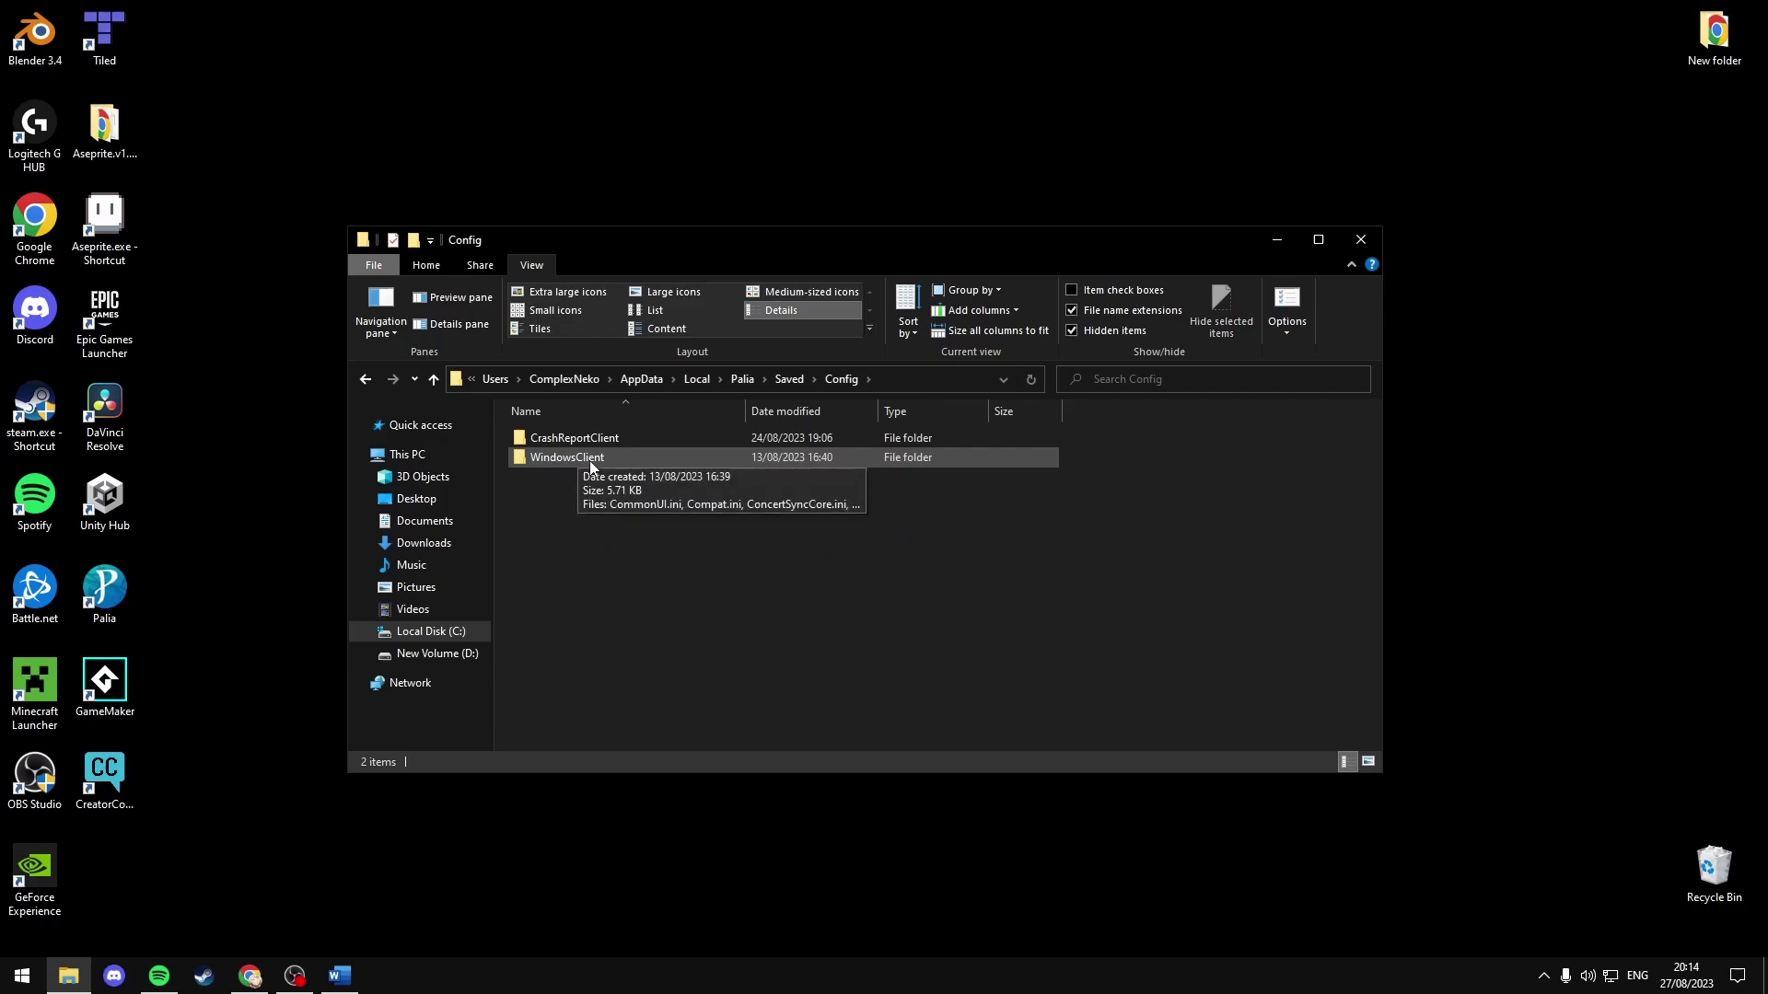
double_click(590, 460)
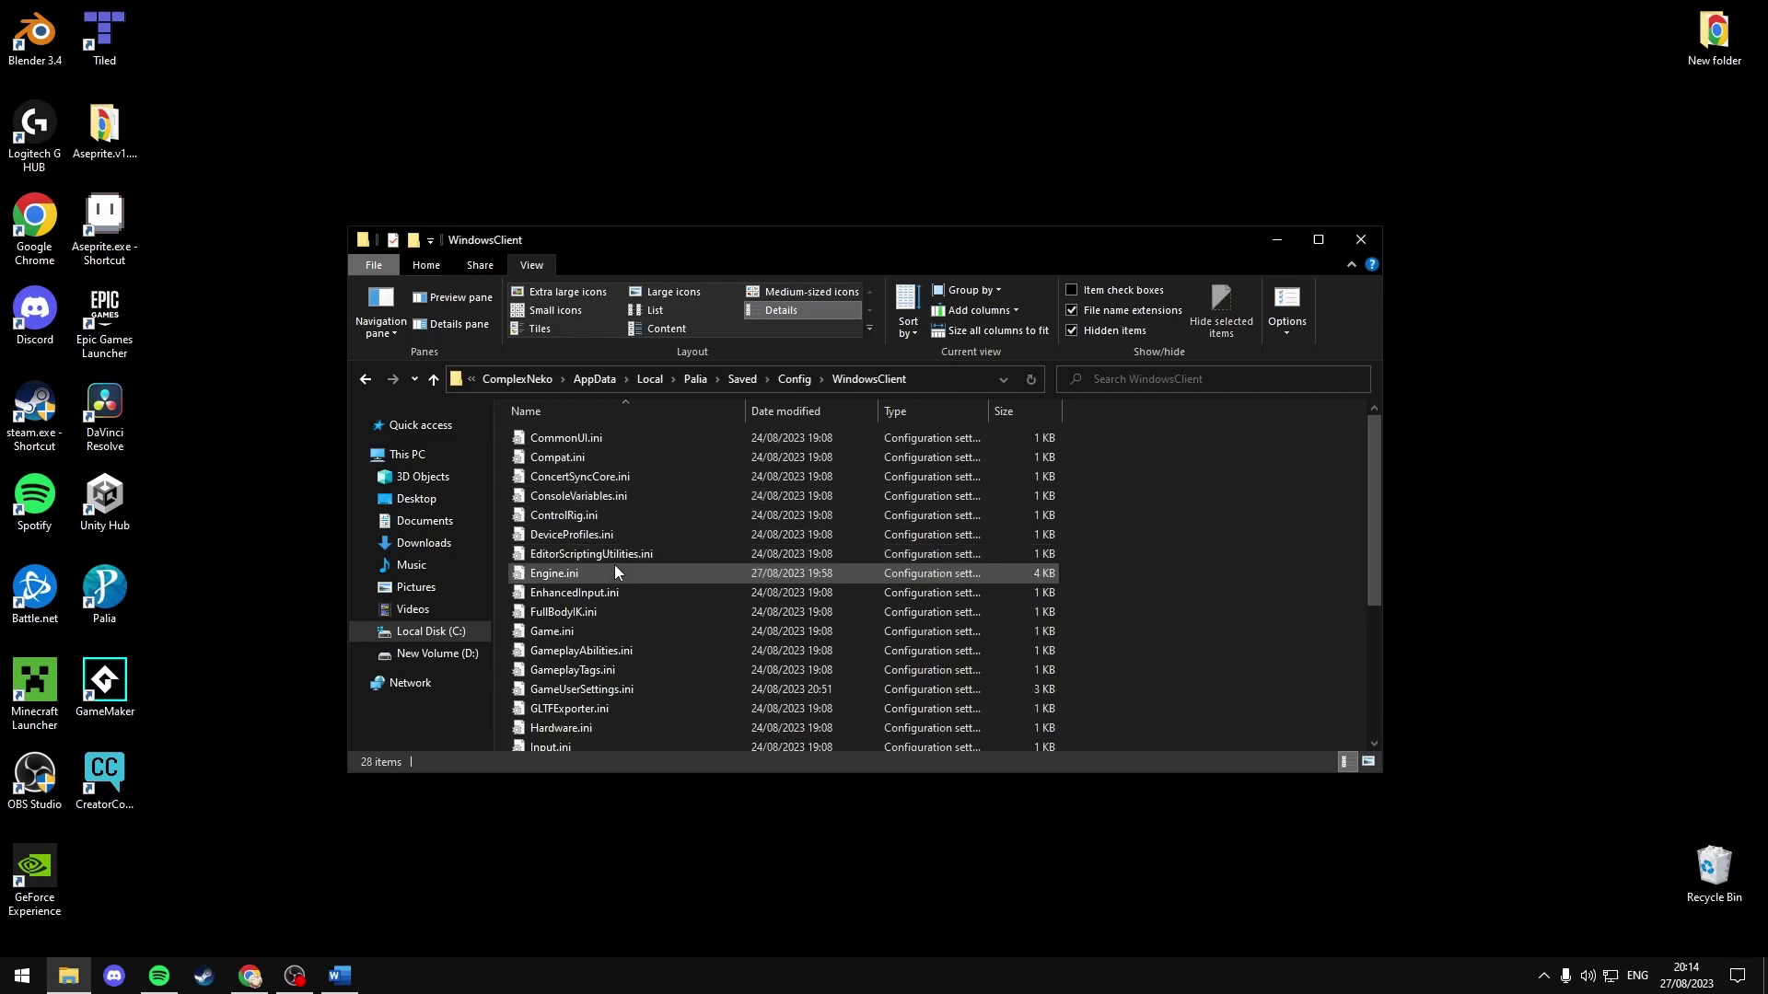
scroll(614, 565, "down", 2)
scroll(609, 565, "down", 1)
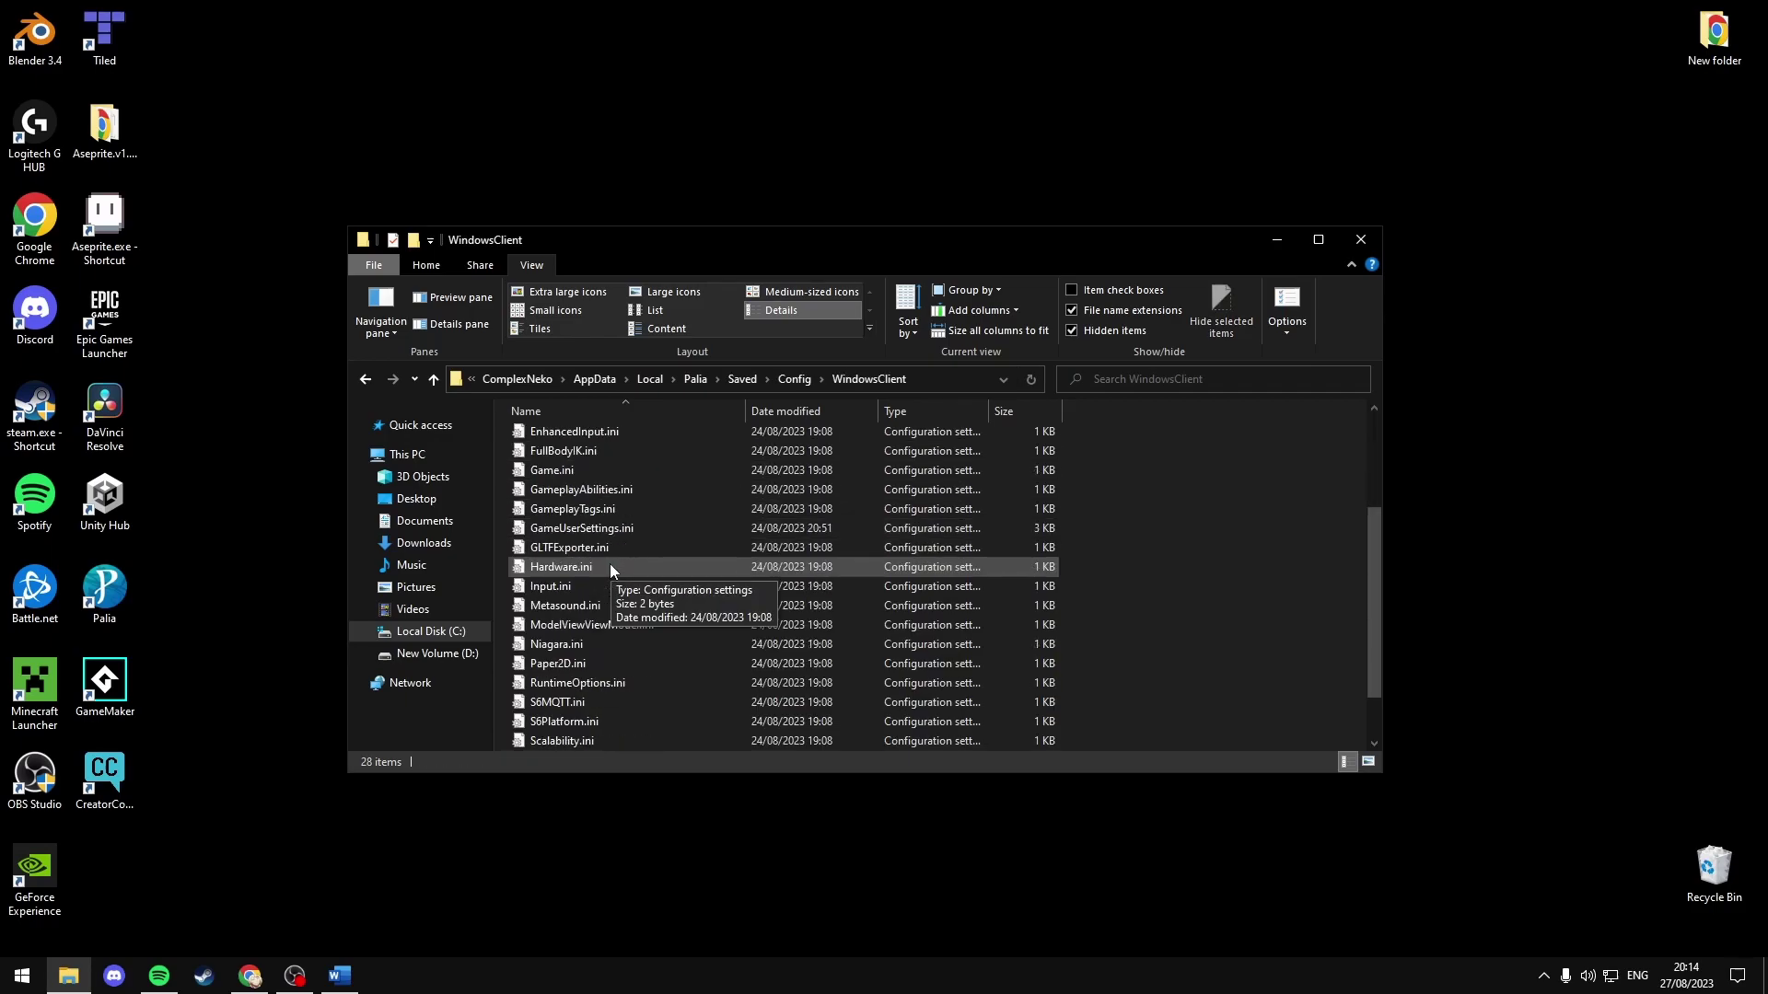
scroll(612, 564, "up", 3)
left_click(623, 572)
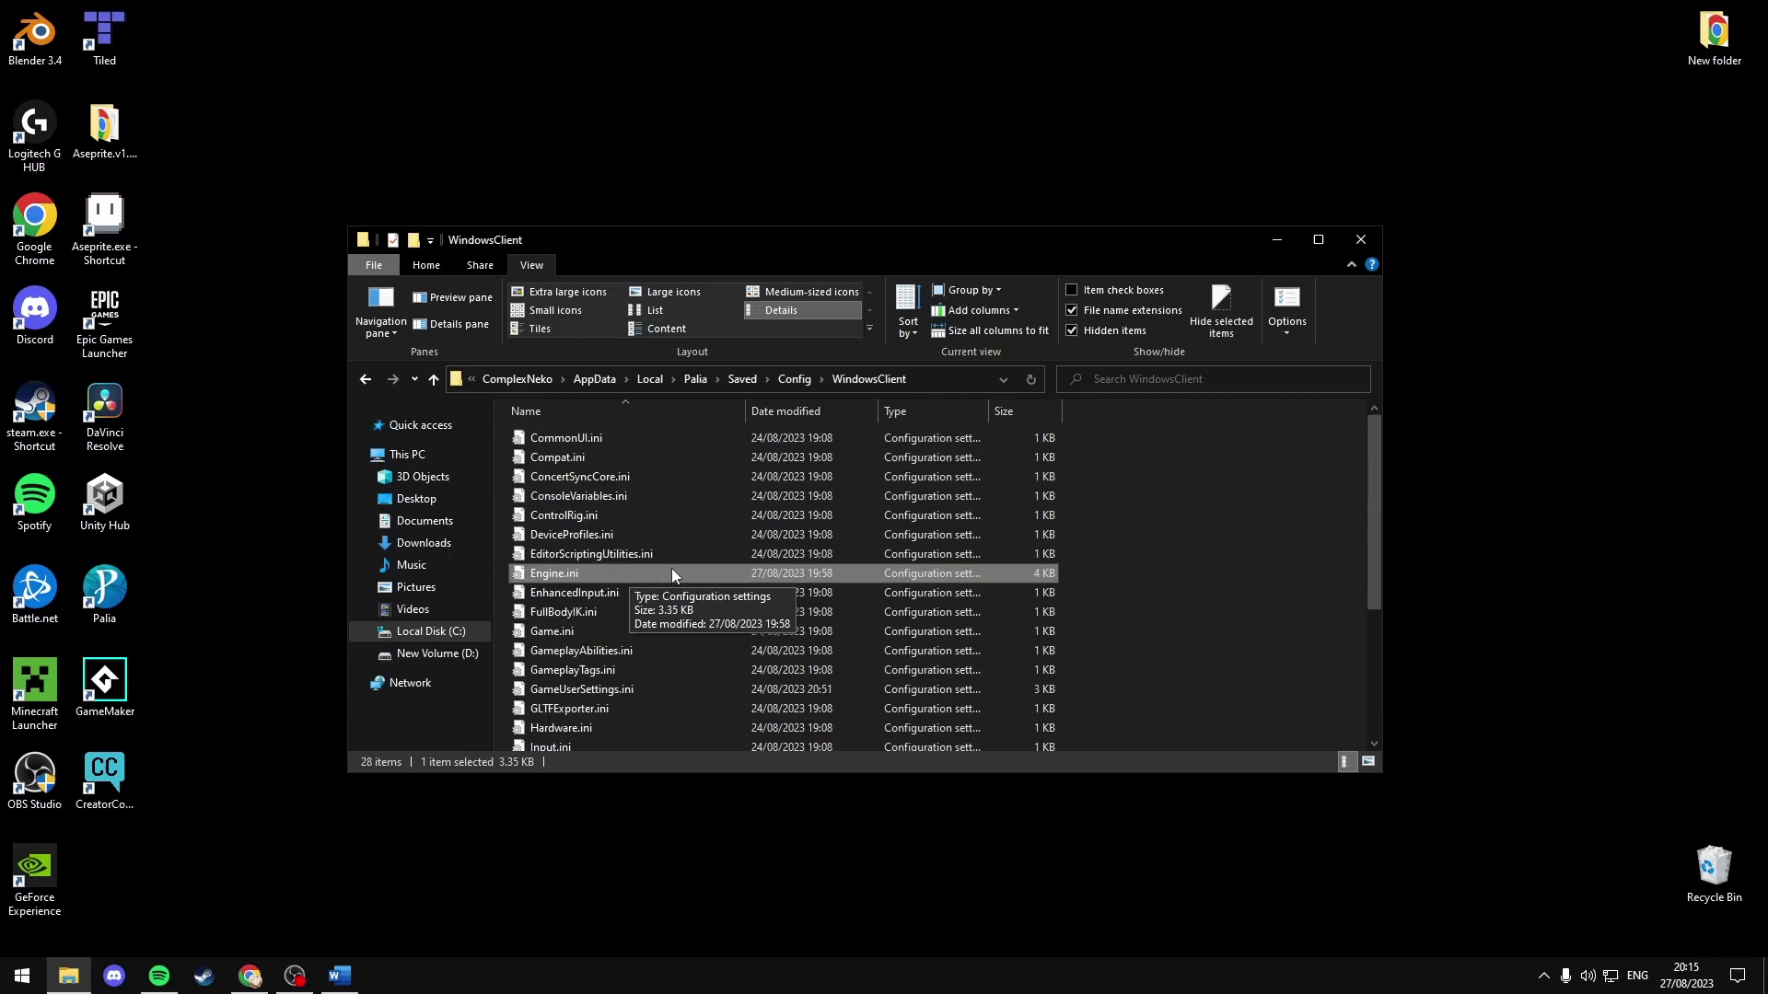
Open Engine.ini with Notepad from its right-click menu.
right_click(939, 573)
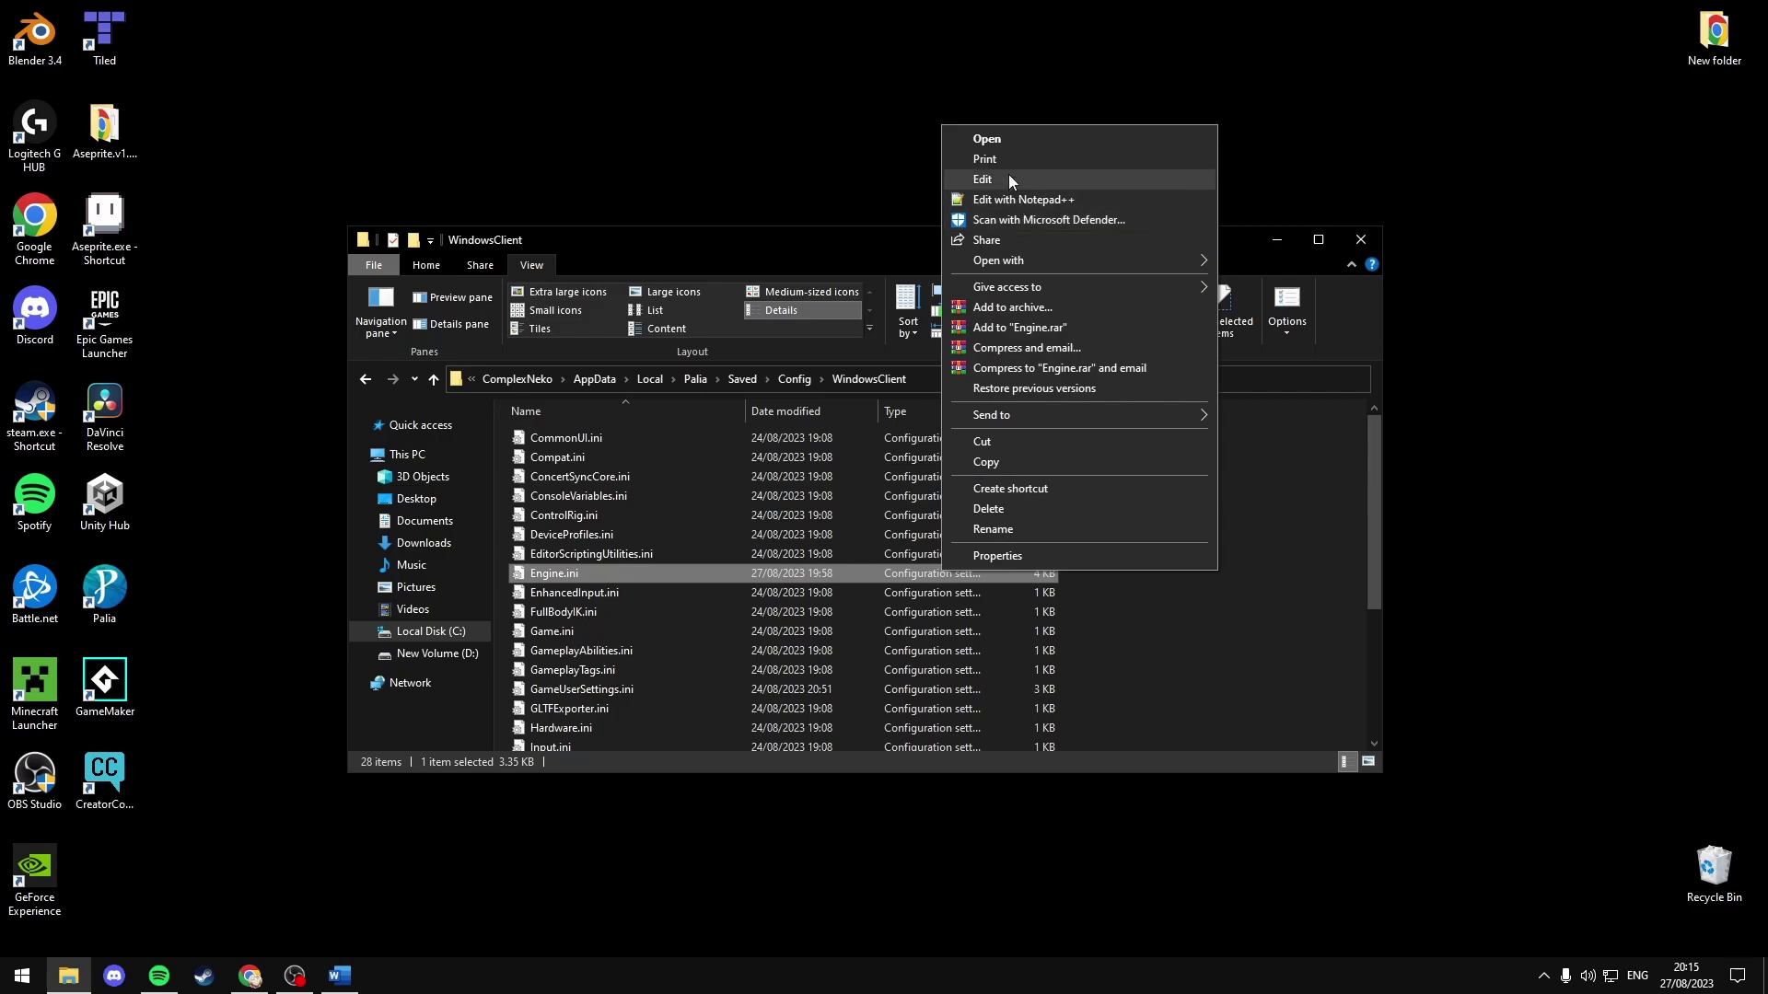
mouse_move(998, 262)
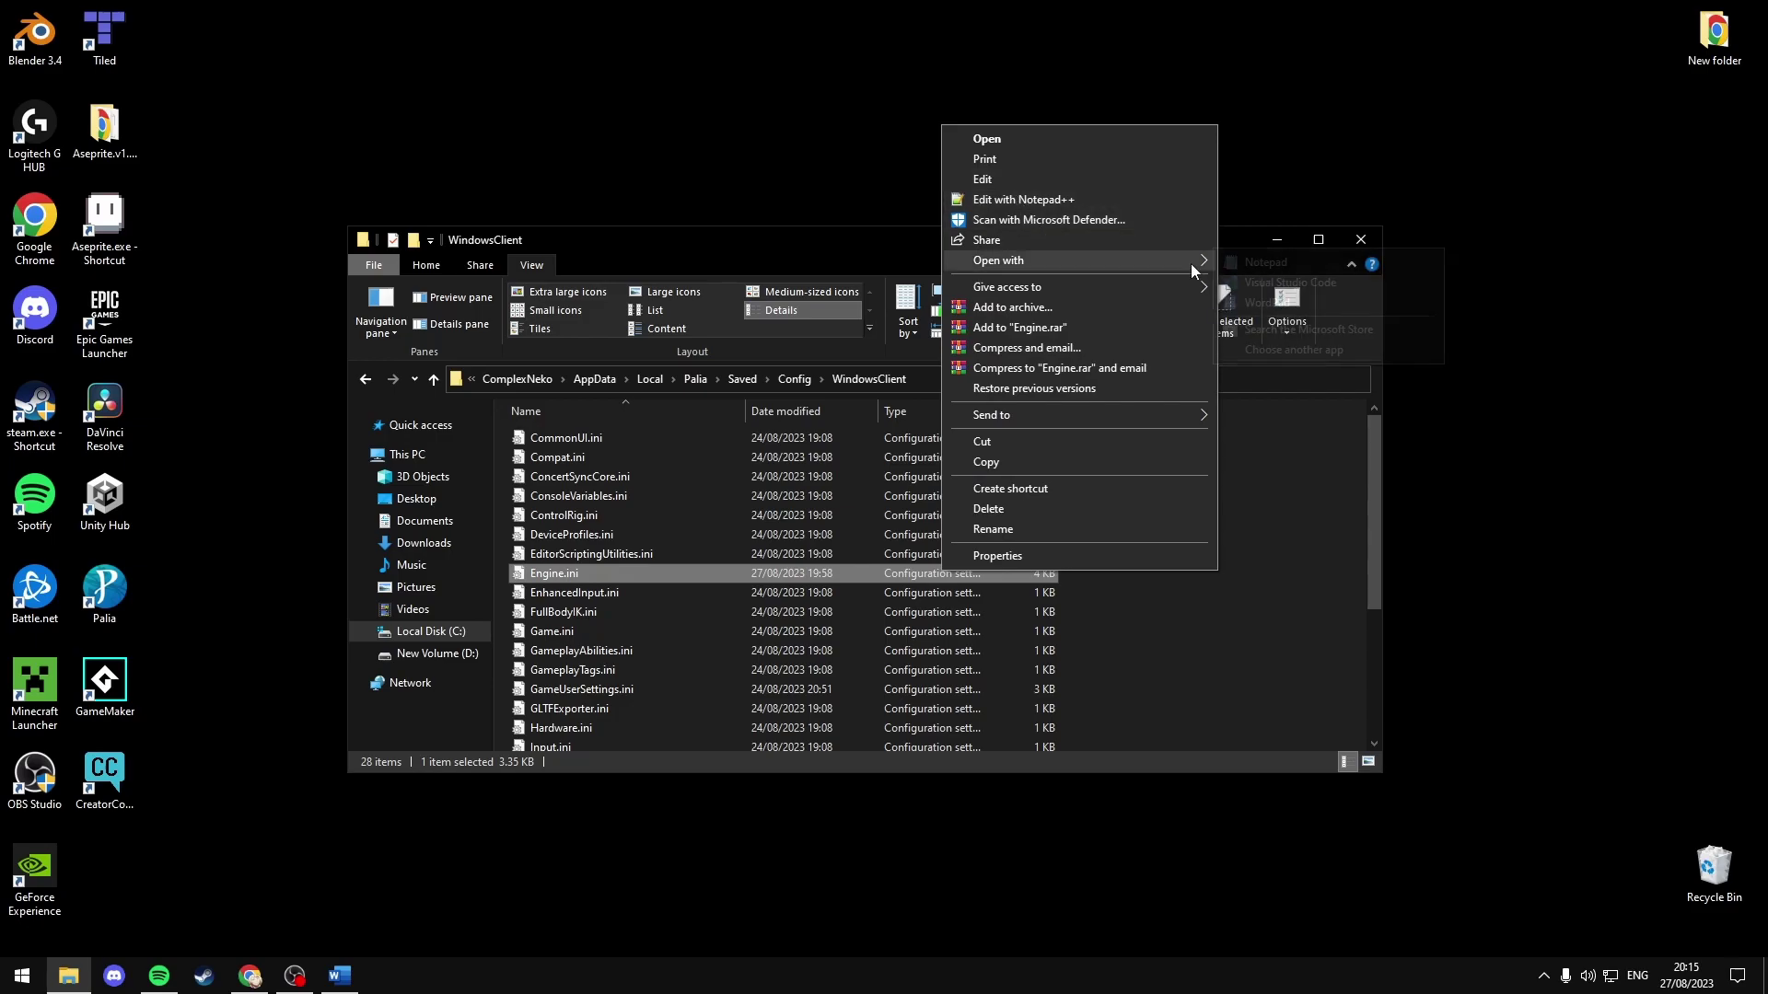
left_click(1242, 264)
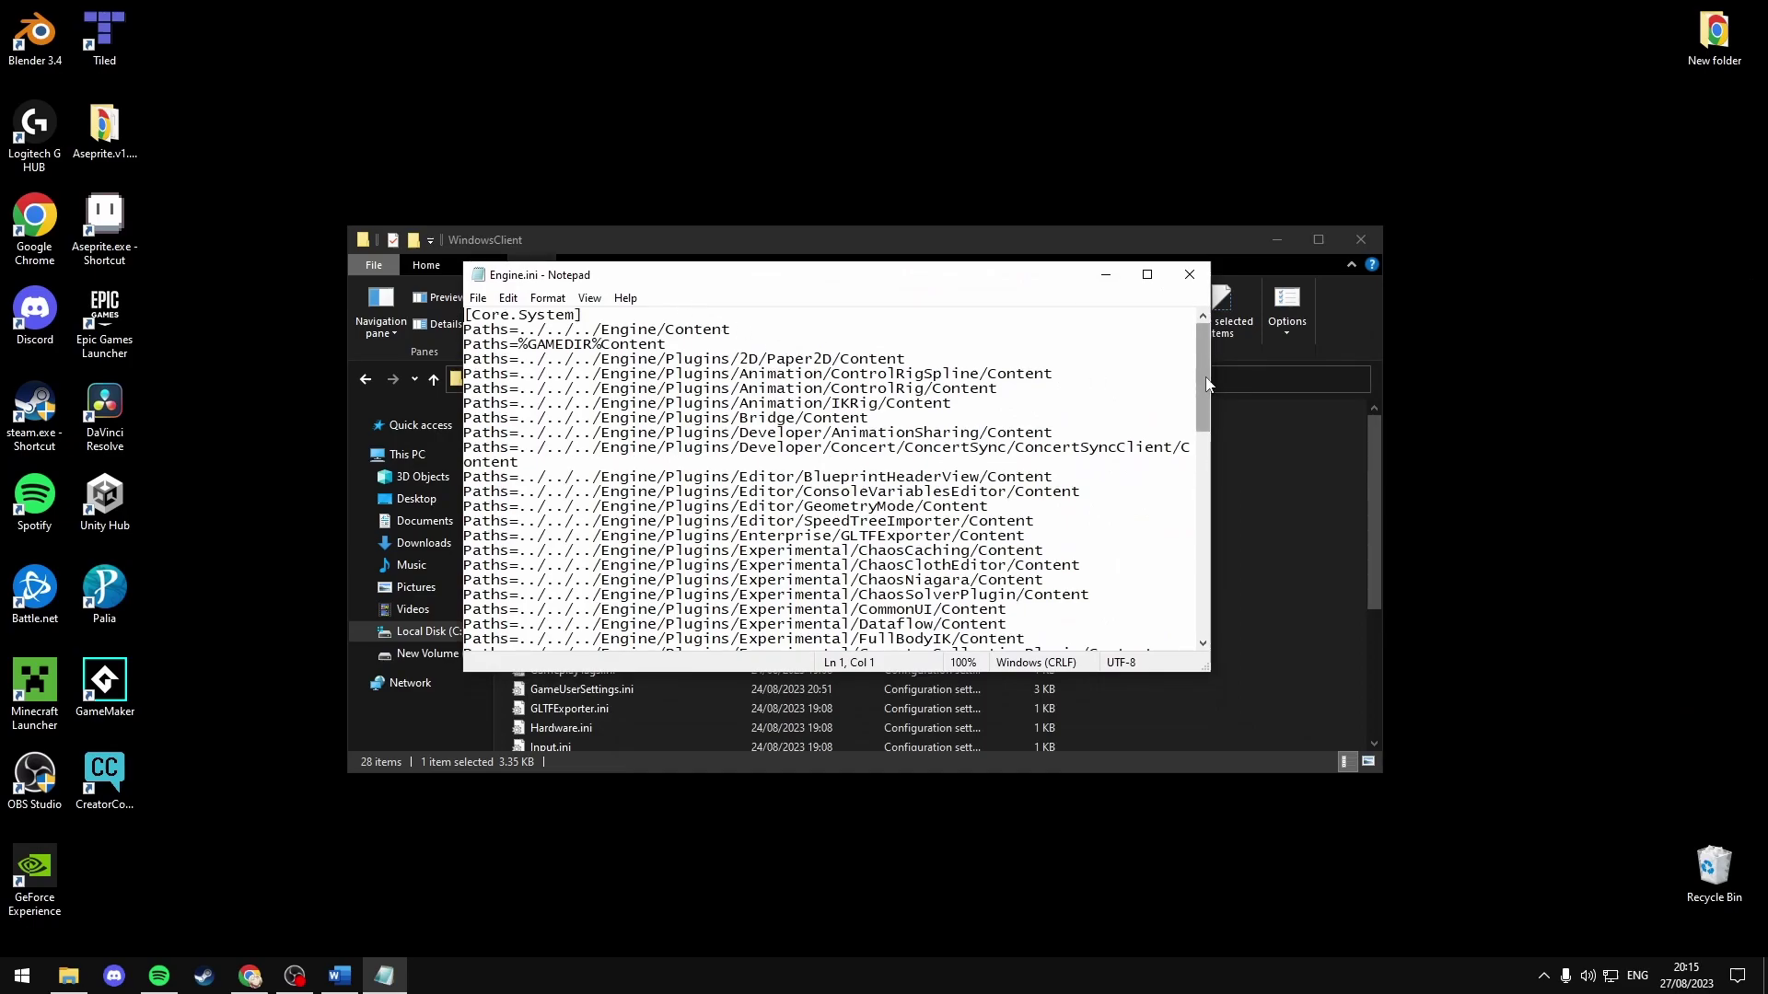
left_click_drag(1206, 384, 1209, 624)
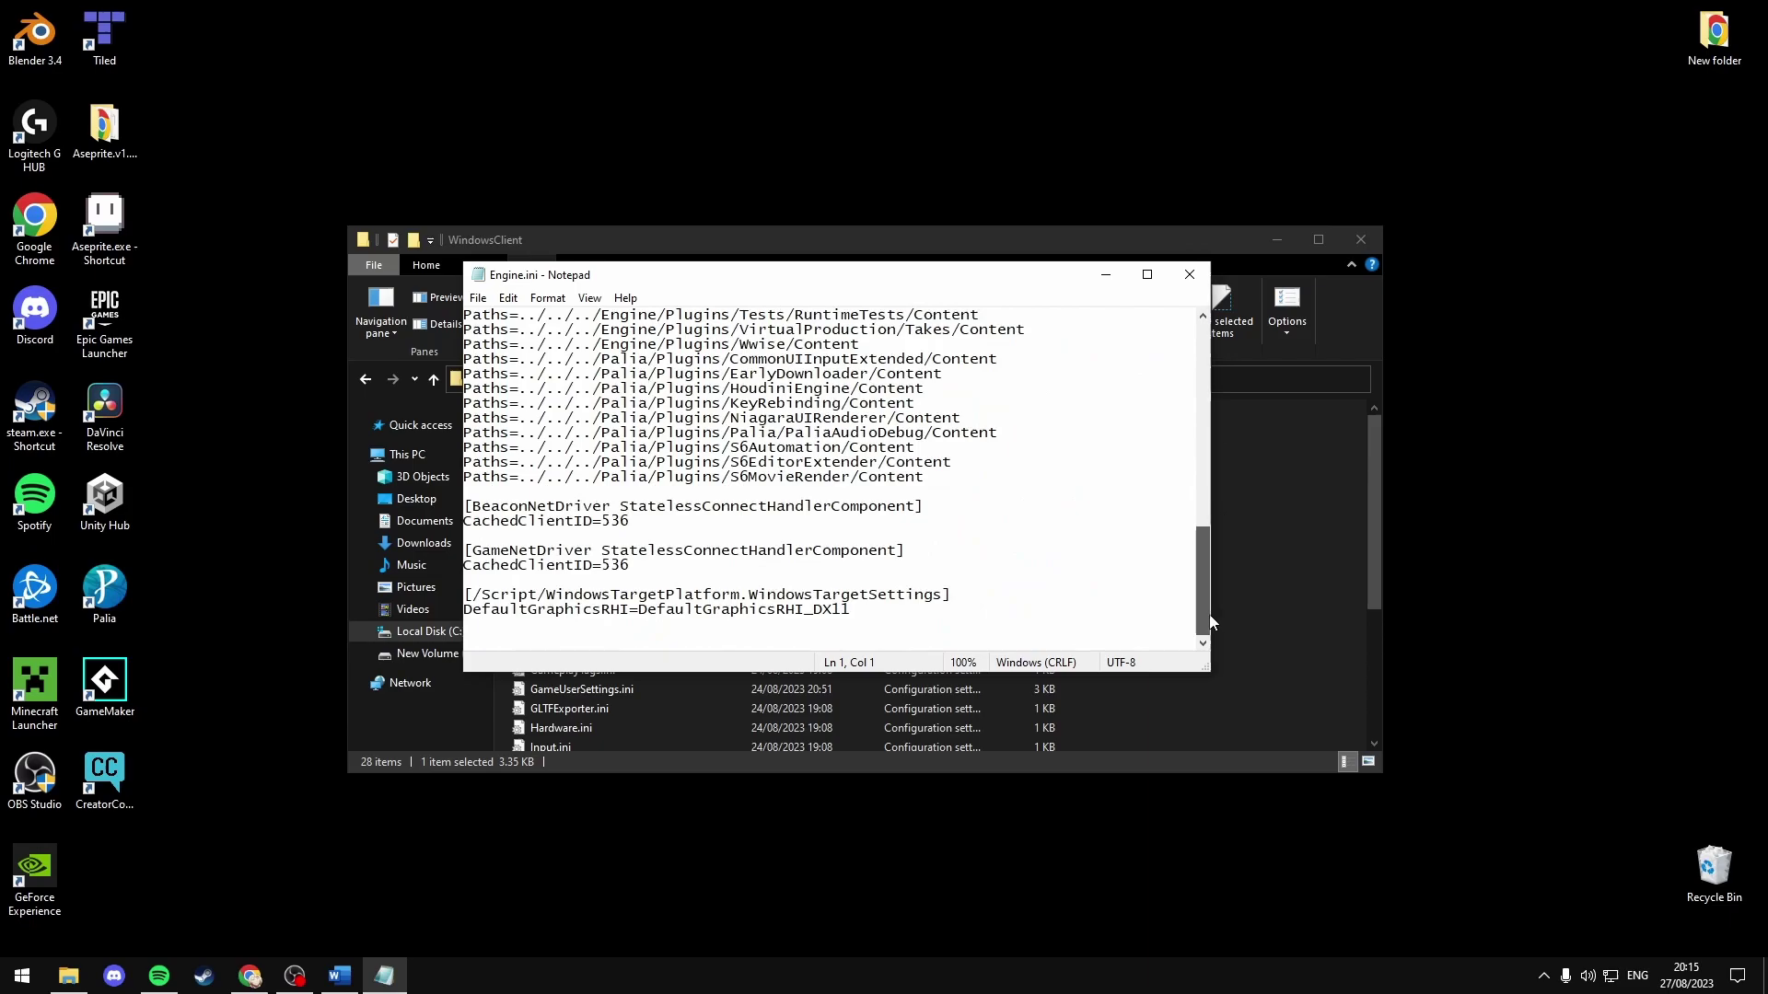
Paste the [/script/engine.localplayer] AspectRatioAxisConstraint=AspectRatio_MaintainYFOV line on a new last line.
left_click(1046, 625)
key("Return")
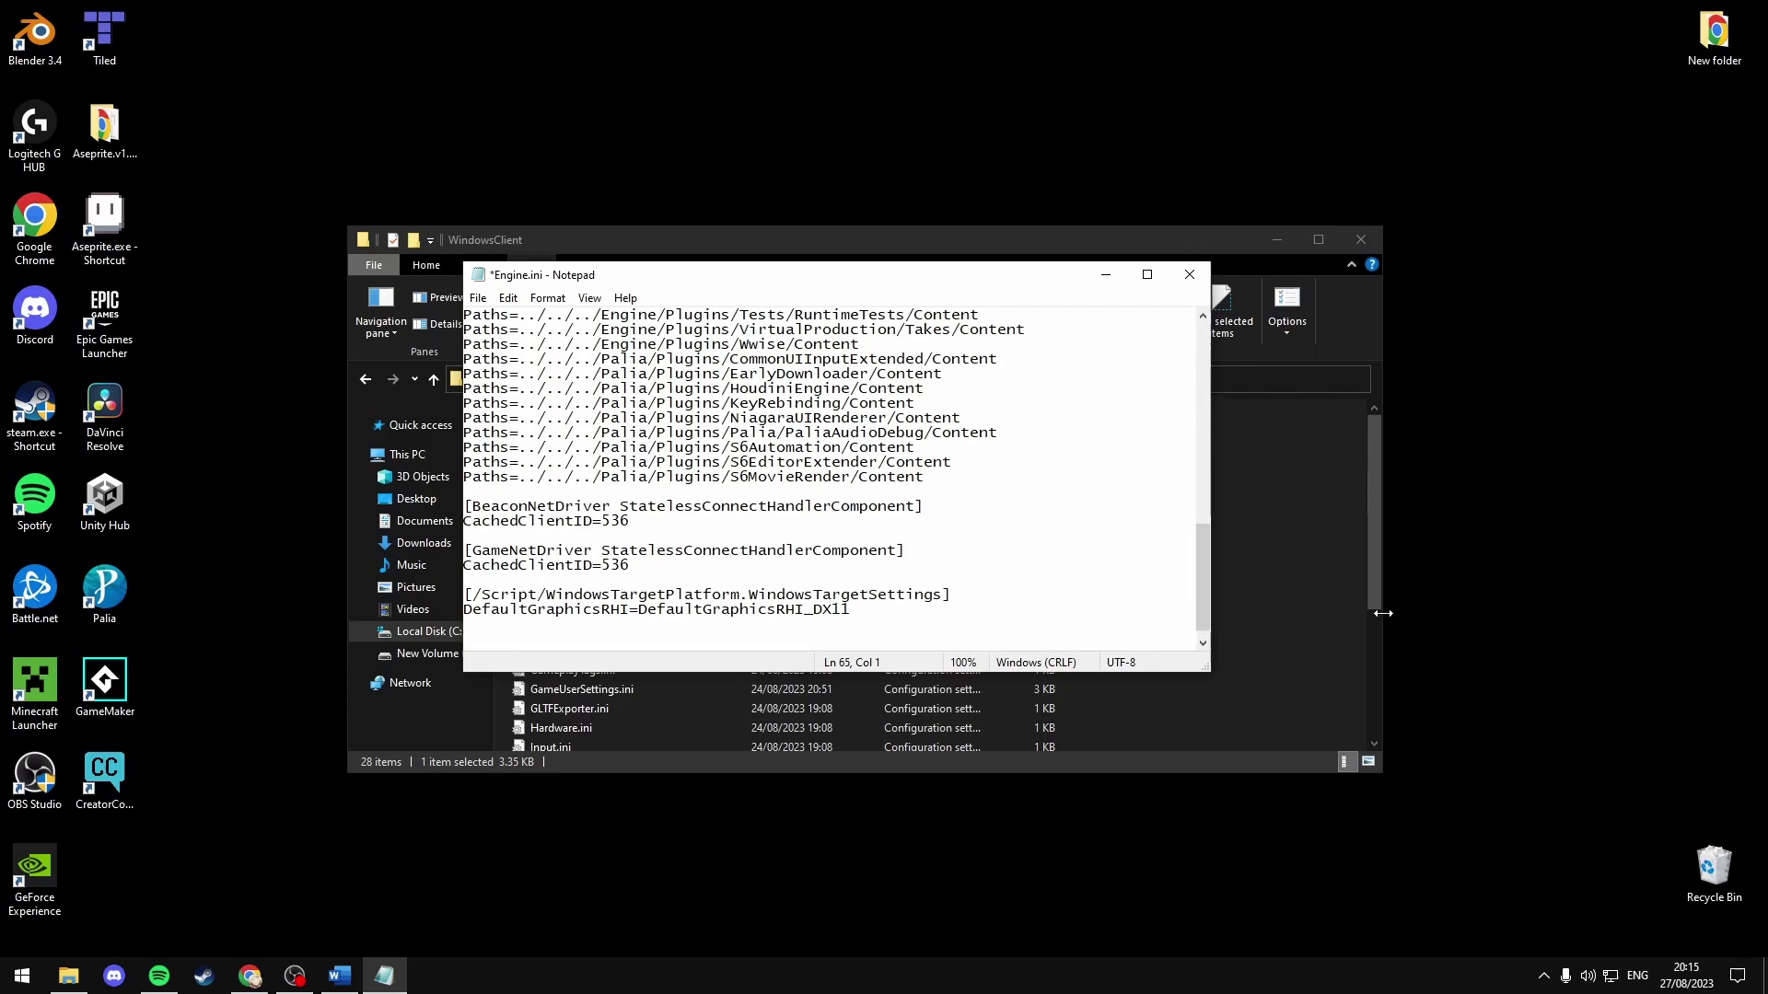
type("[/script/engine.localplayer] AspectRatioAxisConstraint=AspectRatio_MaintainYFOV")
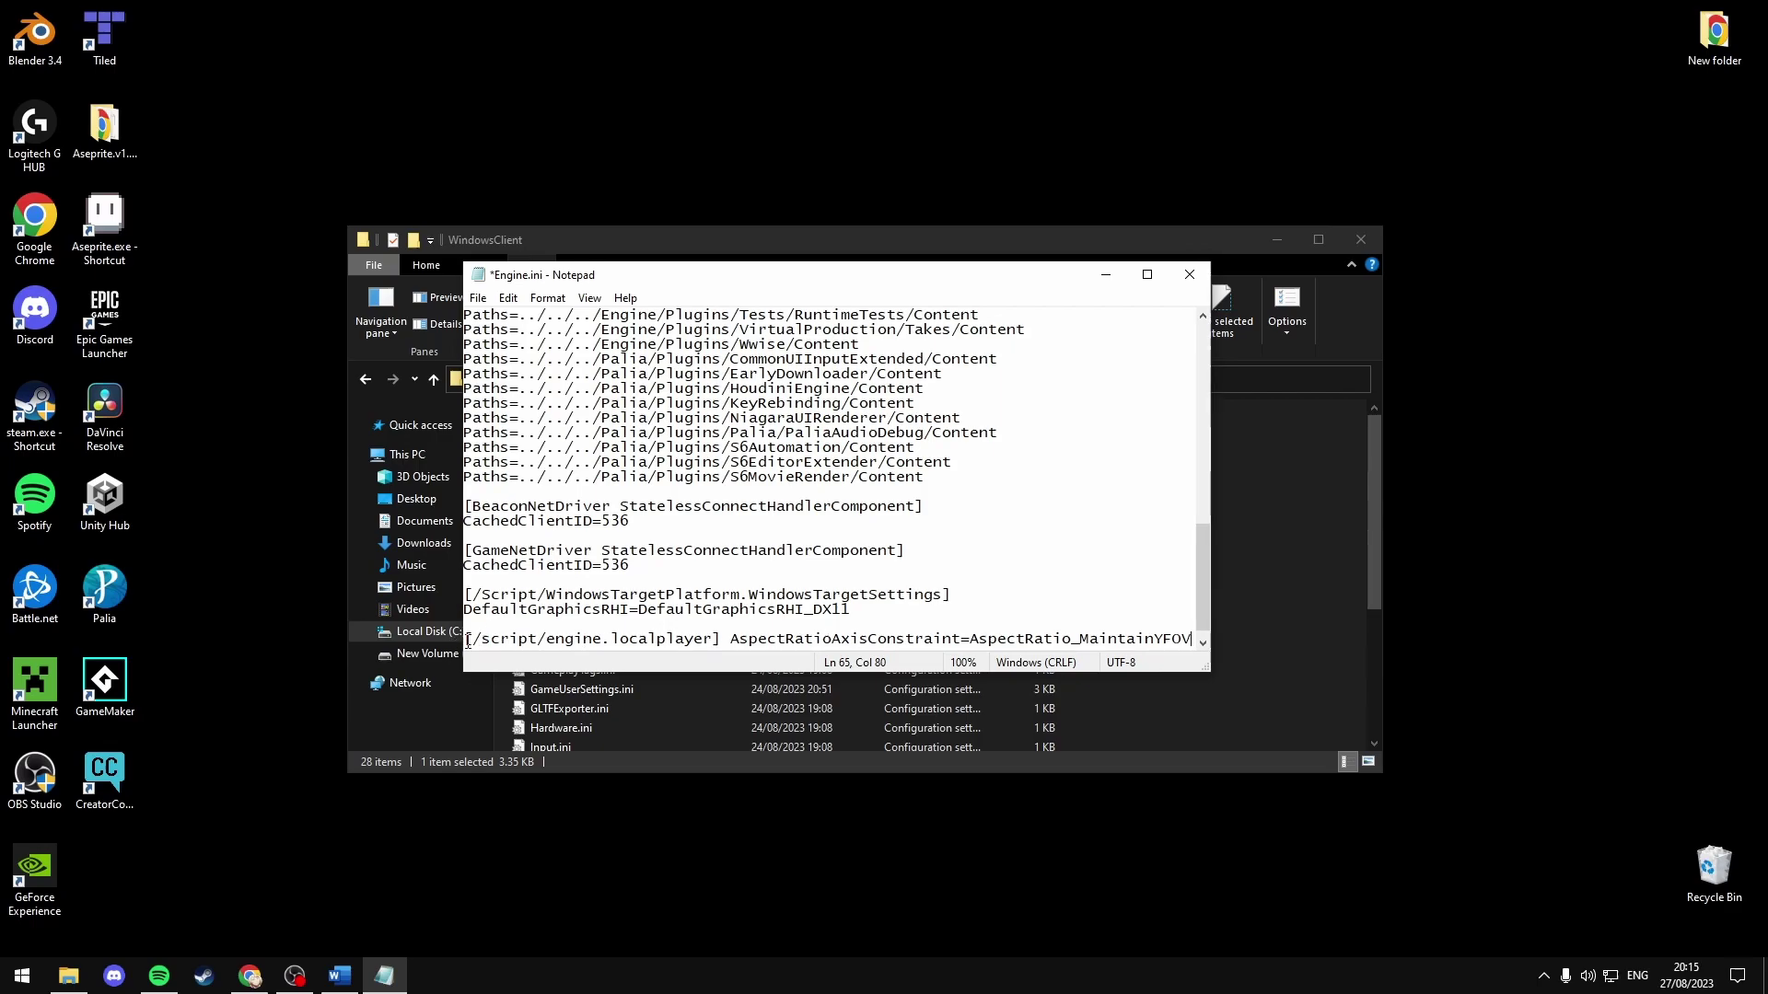
Highlight the new setting line to check it, then save Engine.ini.
left_click_drag(466, 640, 1191, 624)
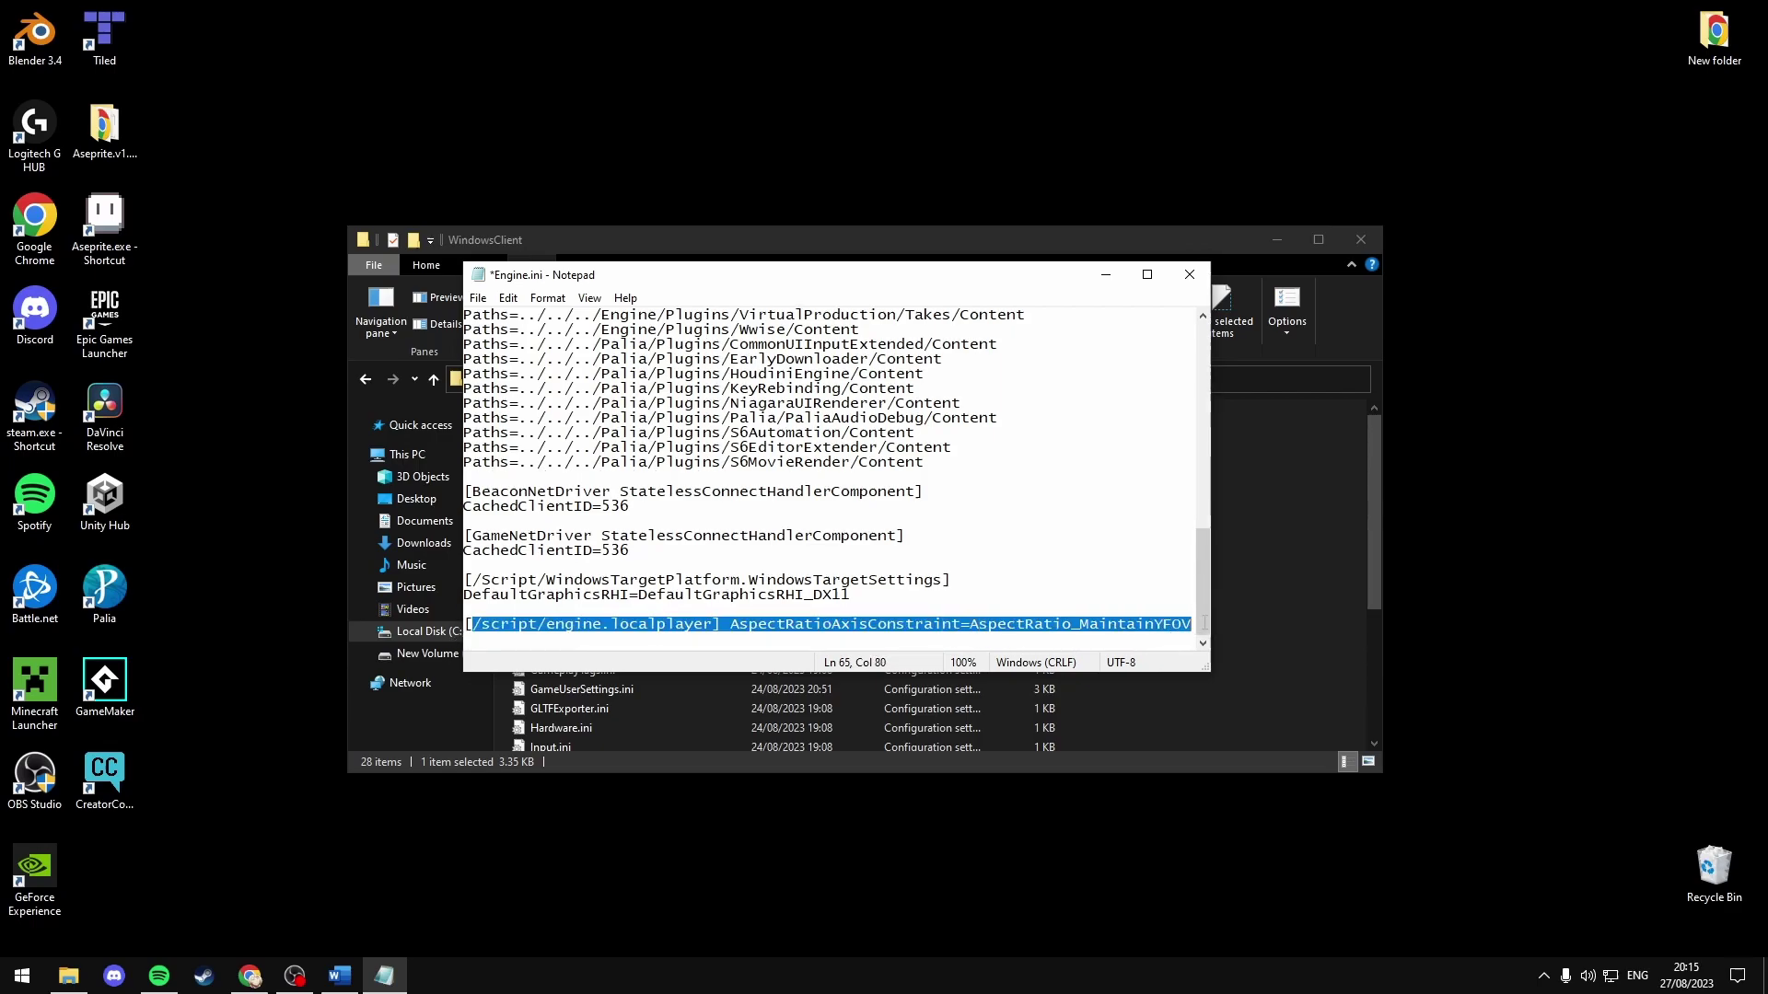
left_click(1020, 624)
left_click_drag(466, 625, 1144, 628)
left_click(478, 296)
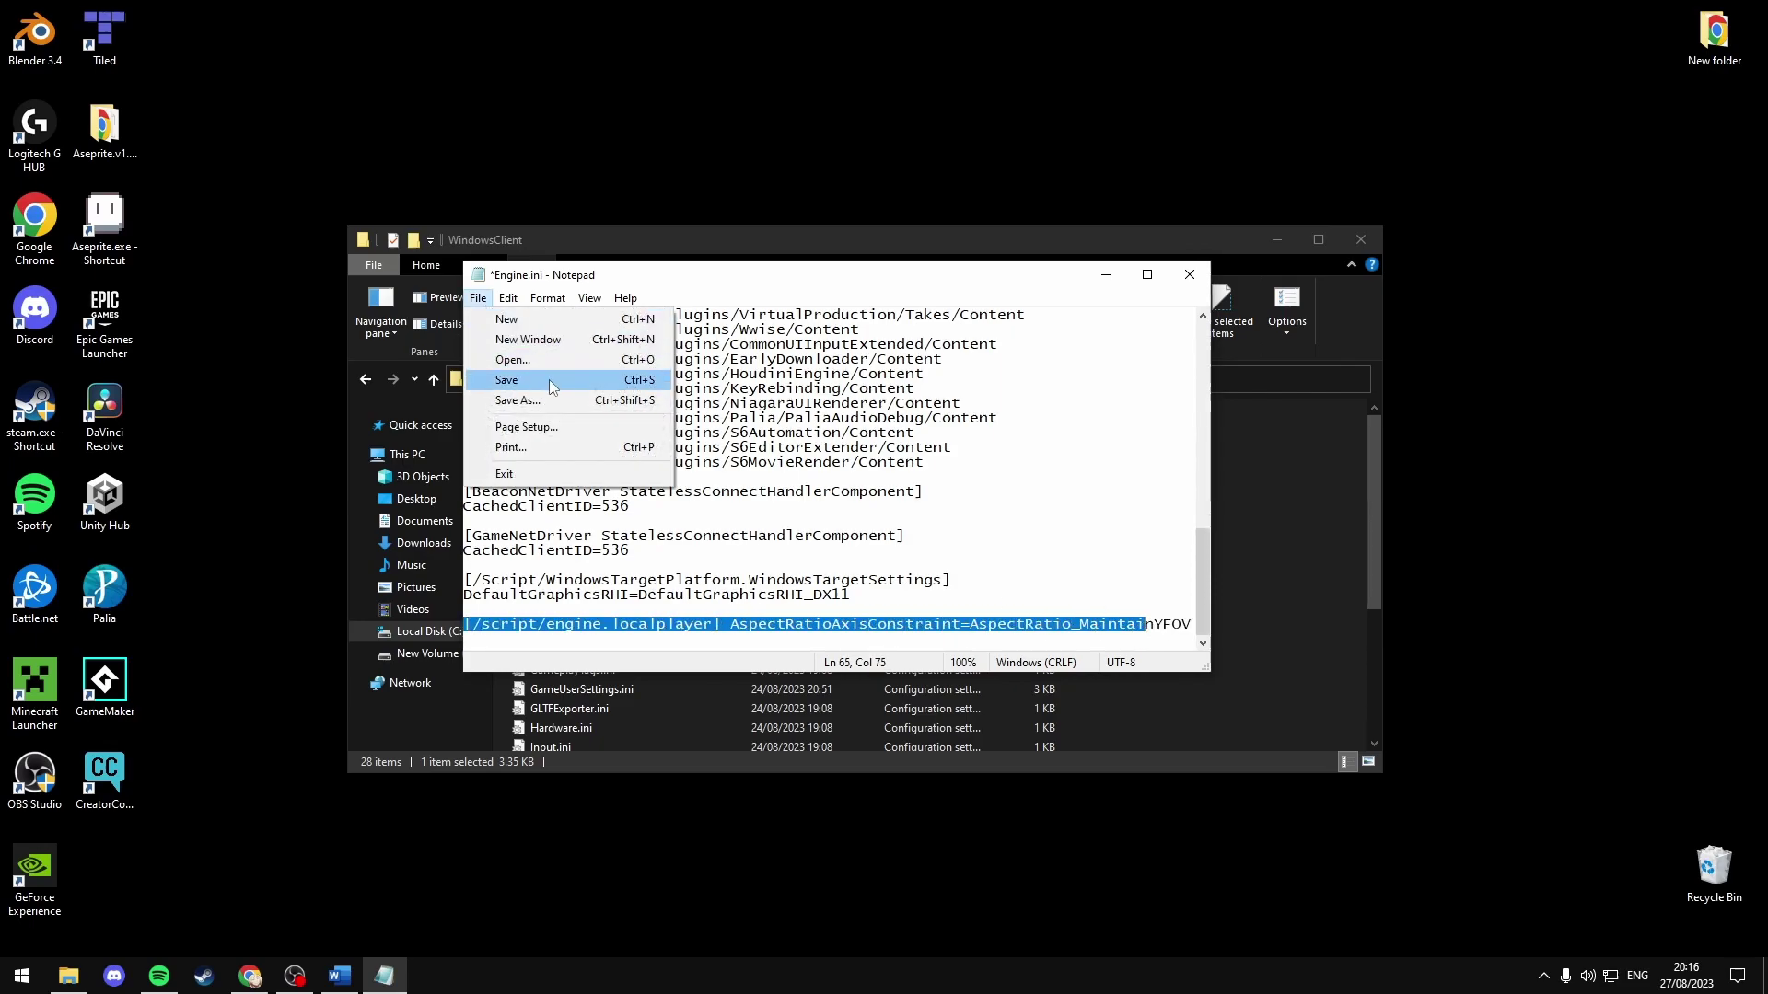
left_click(550, 380)
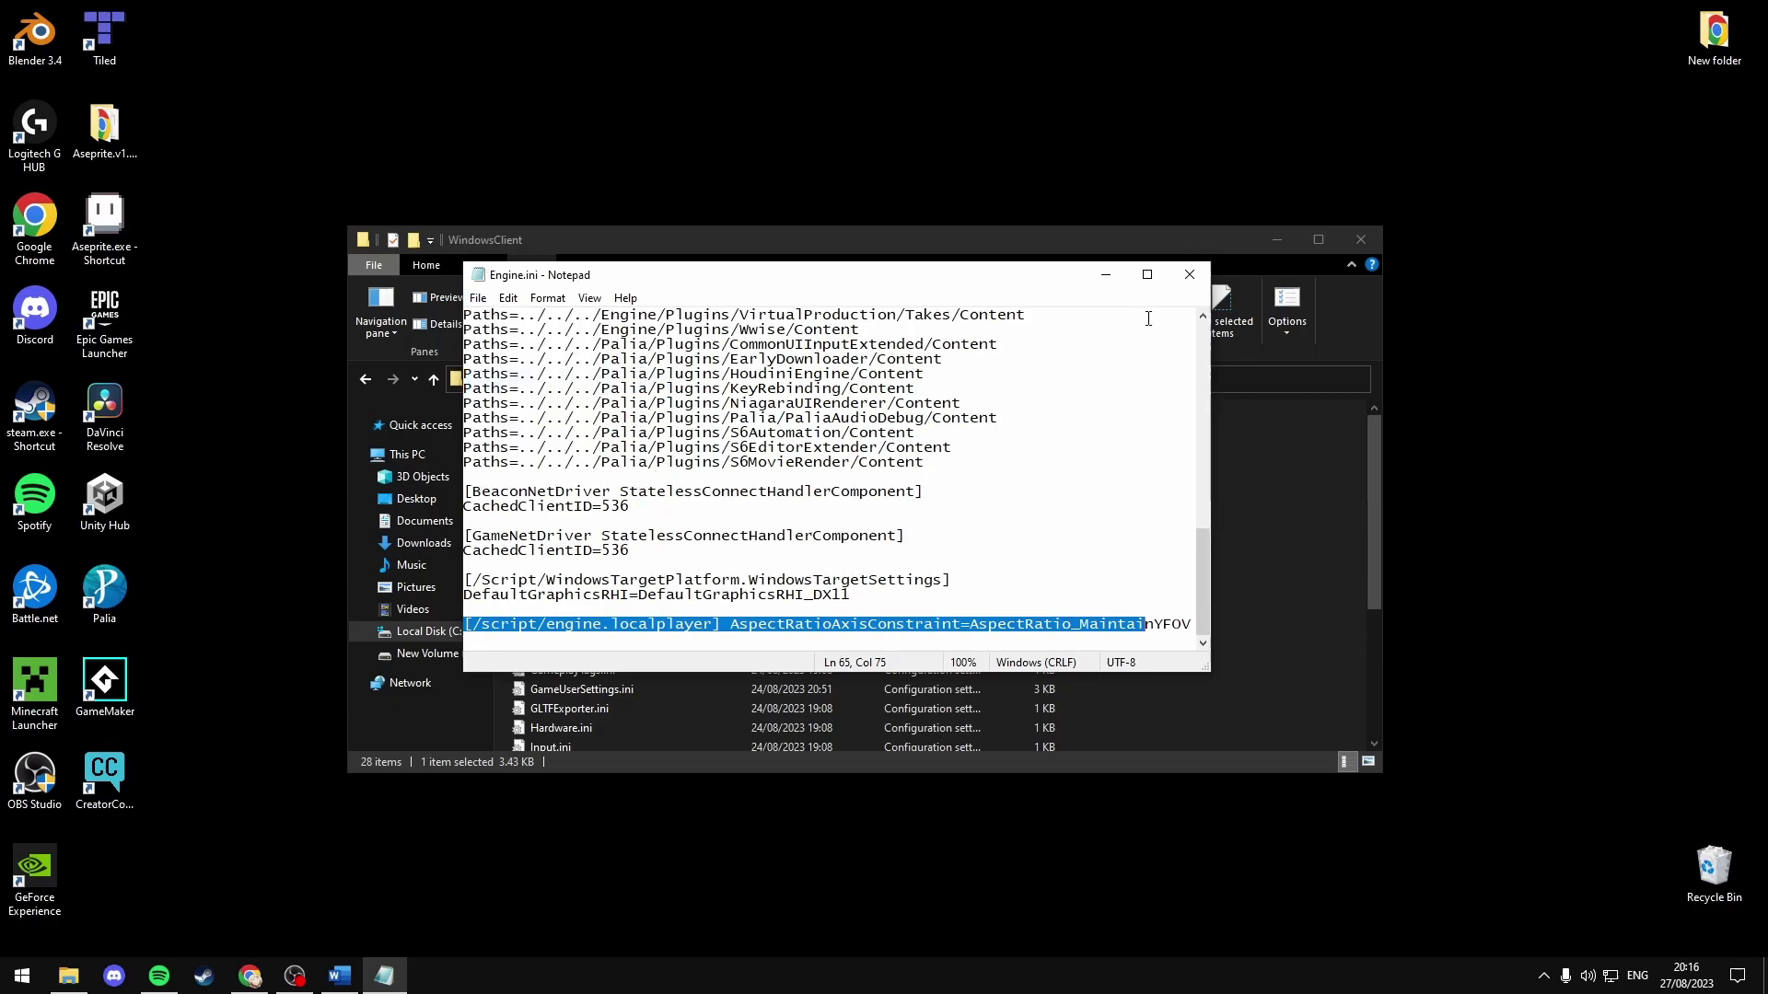
left_click(1193, 275)
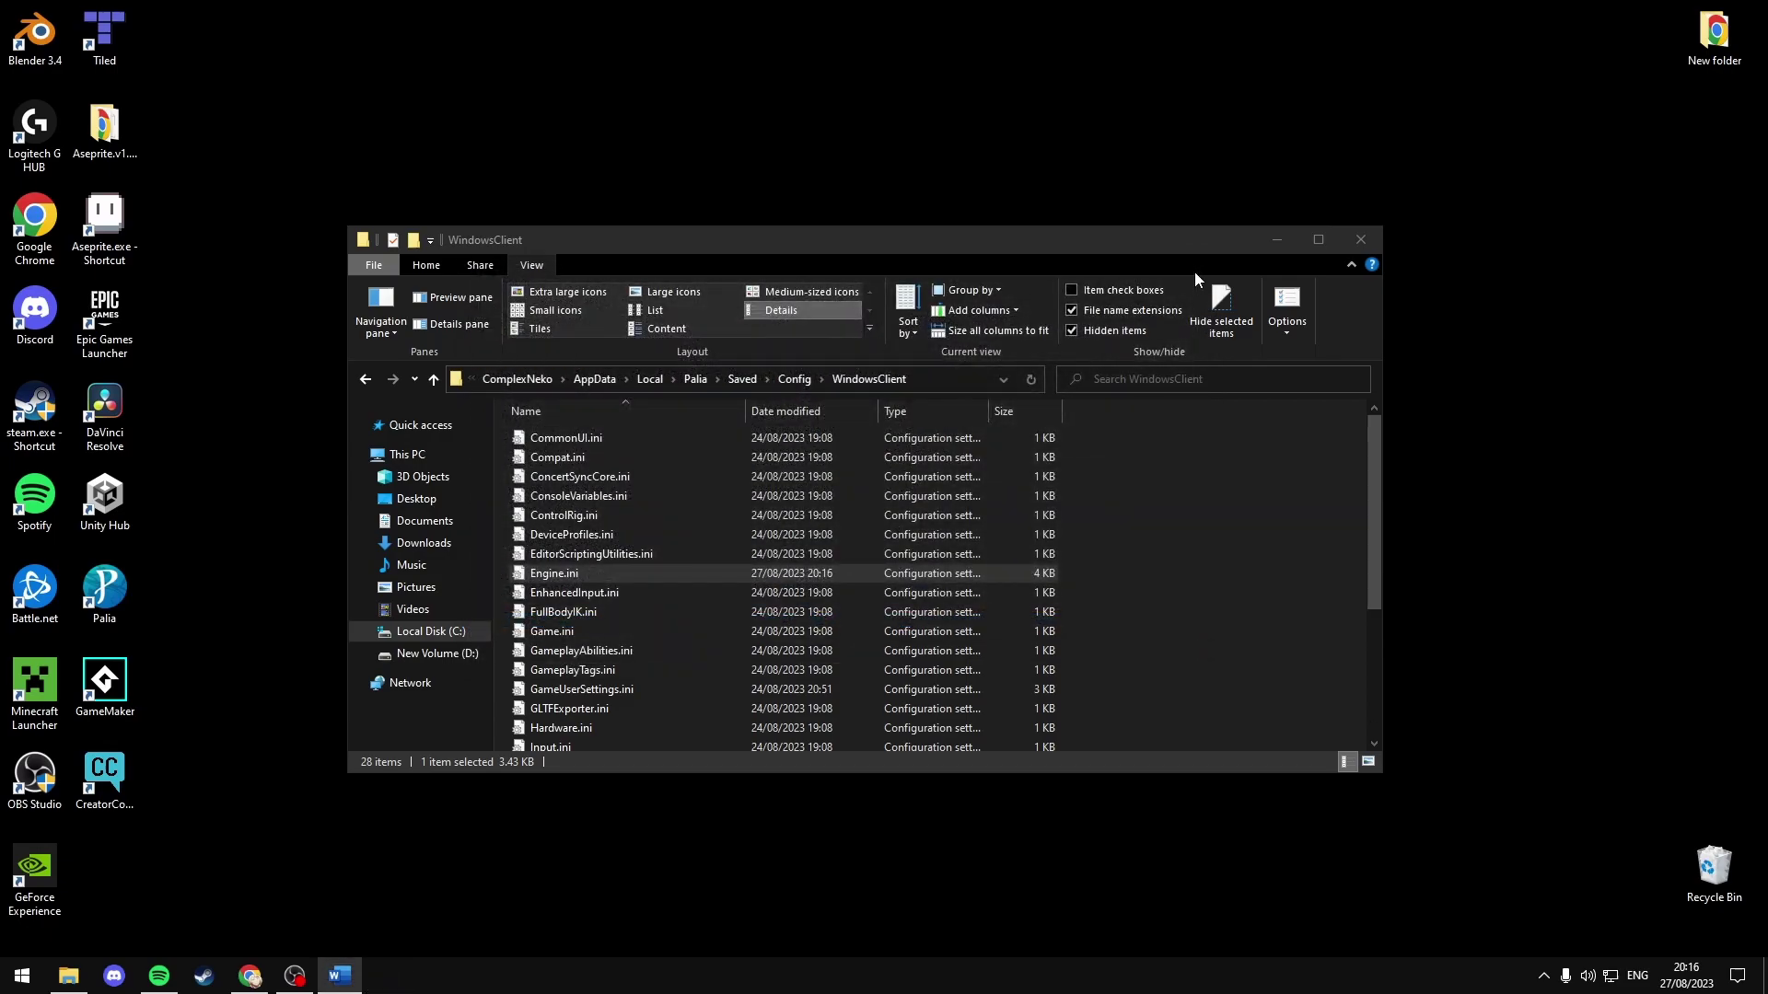
left_click(1273, 552)
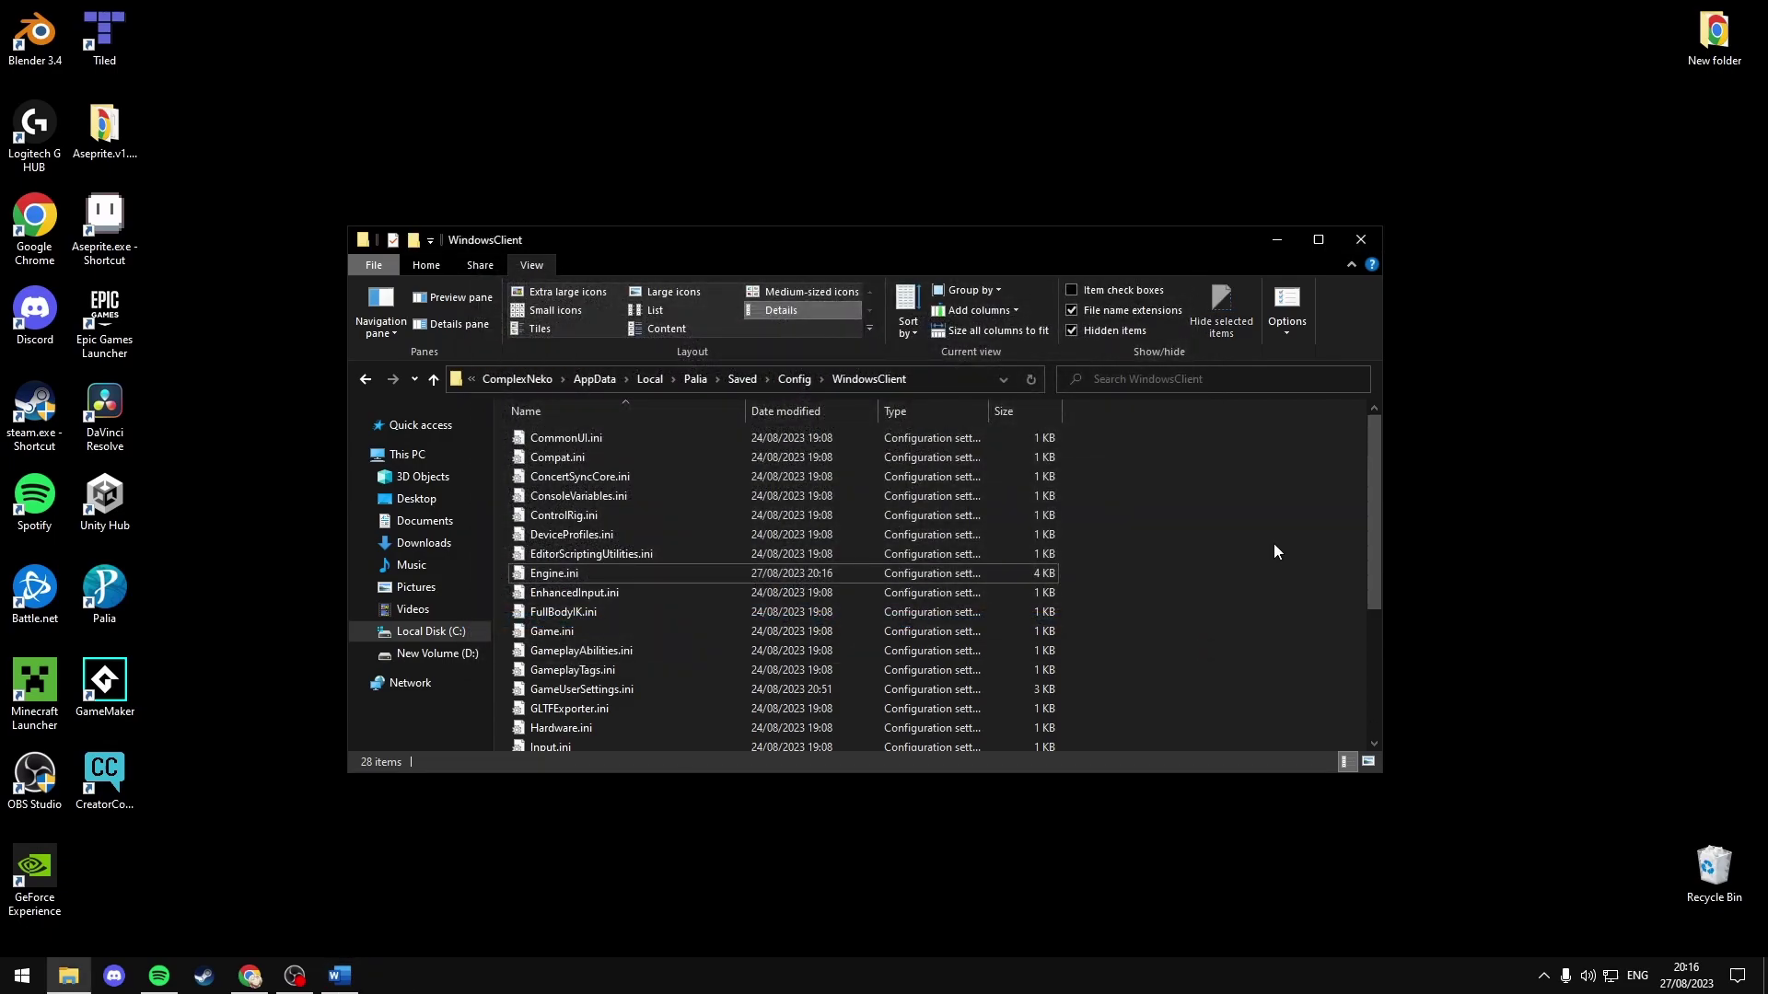